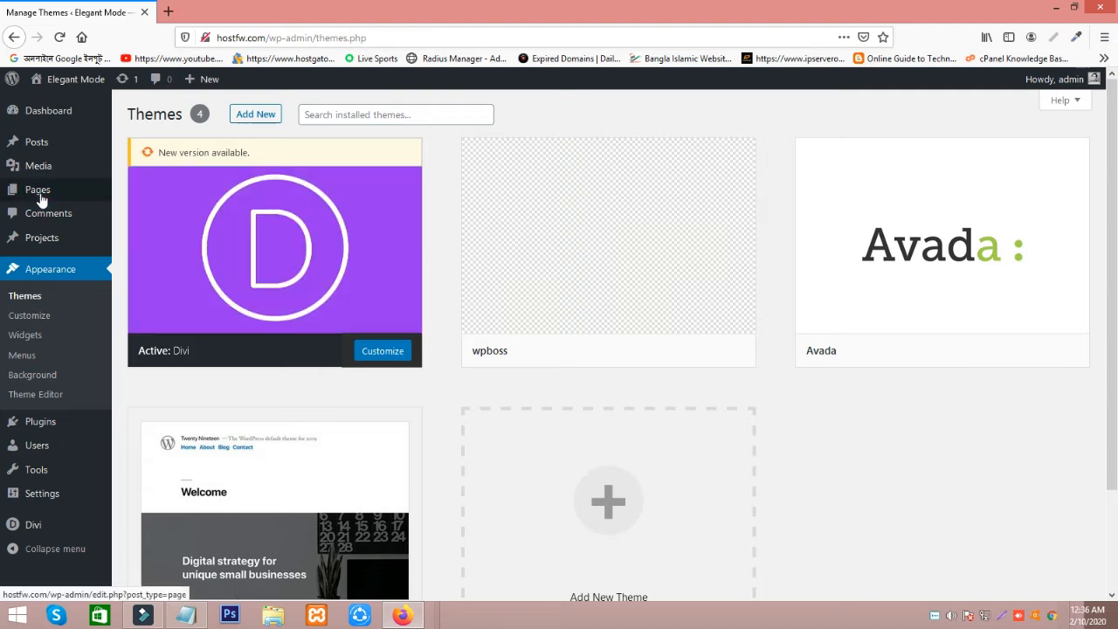
Create a new page titled "full width slider" and switch it to the Divi Builder.
mouse_move(41, 200)
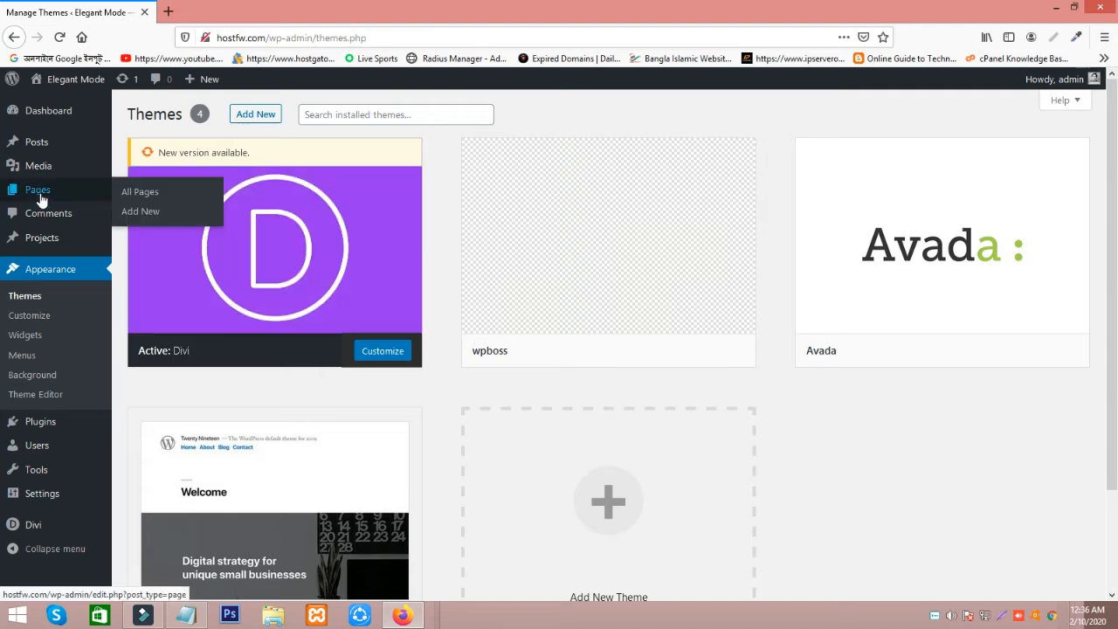
left_click(140, 211)
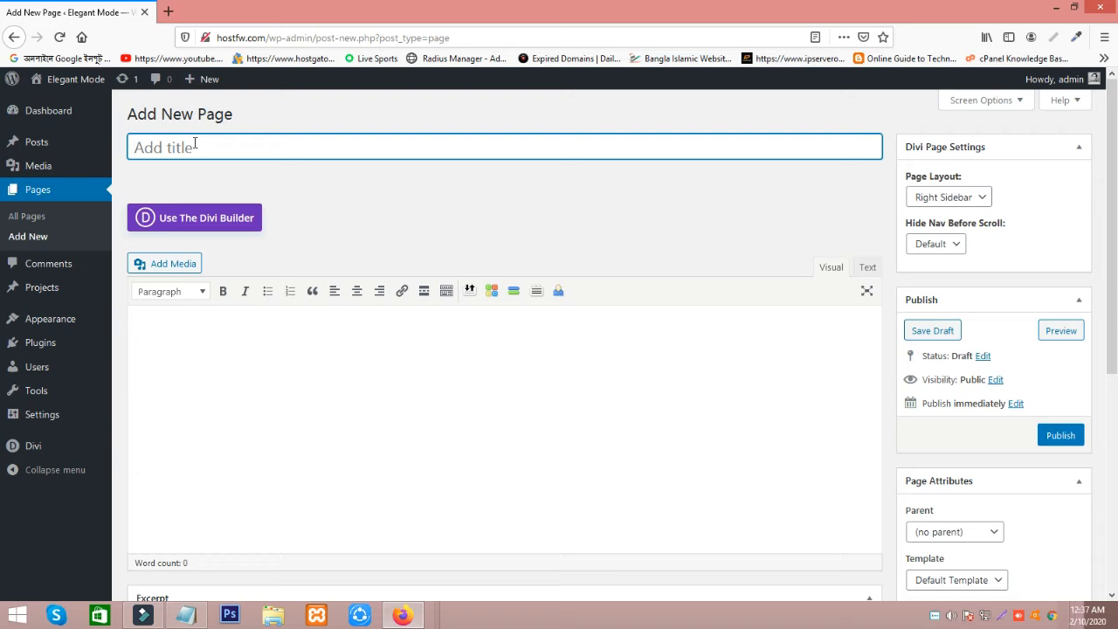
type("fu")
type("ll width slider")
left_click(355, 229)
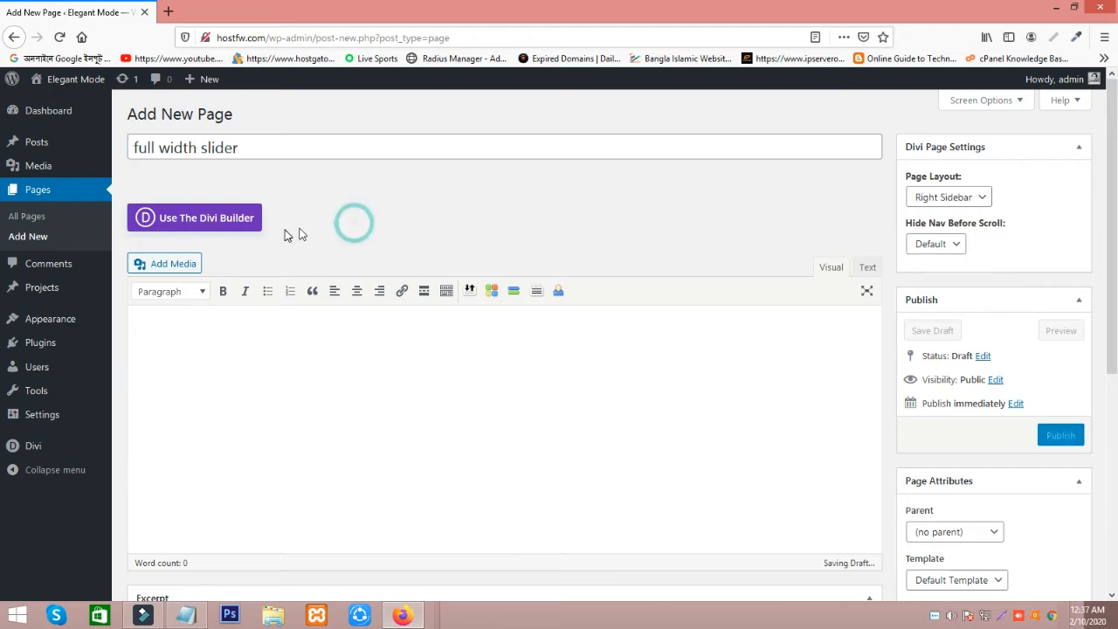
left_click(206, 219)
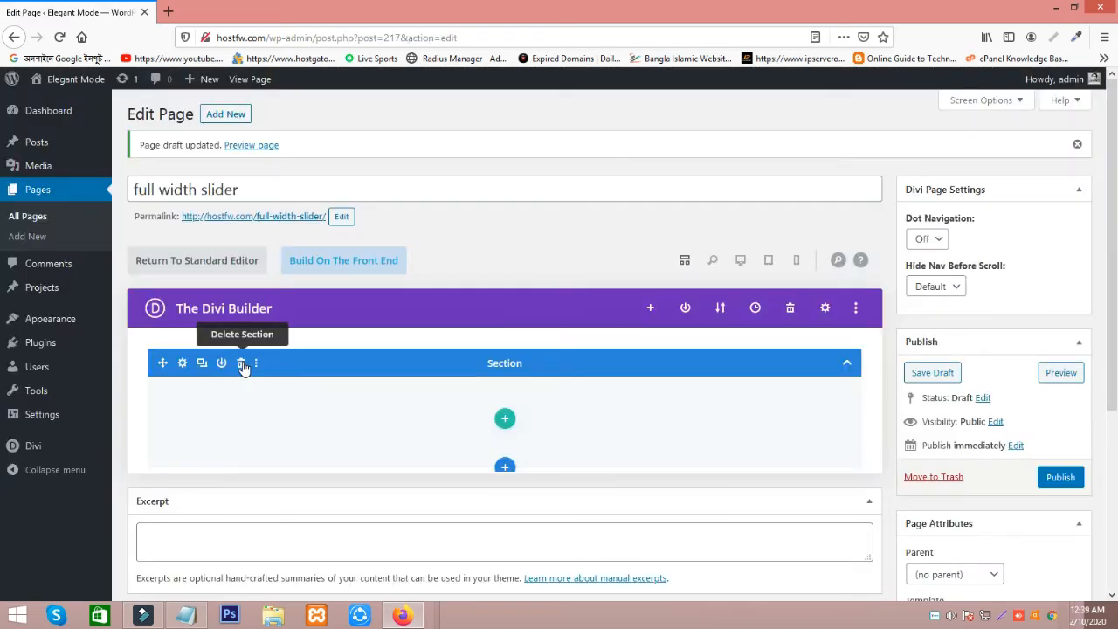
Close the row insertion prompt and add a Fullwidth section containing a Fullwidth Slider module.
left_click(242, 363)
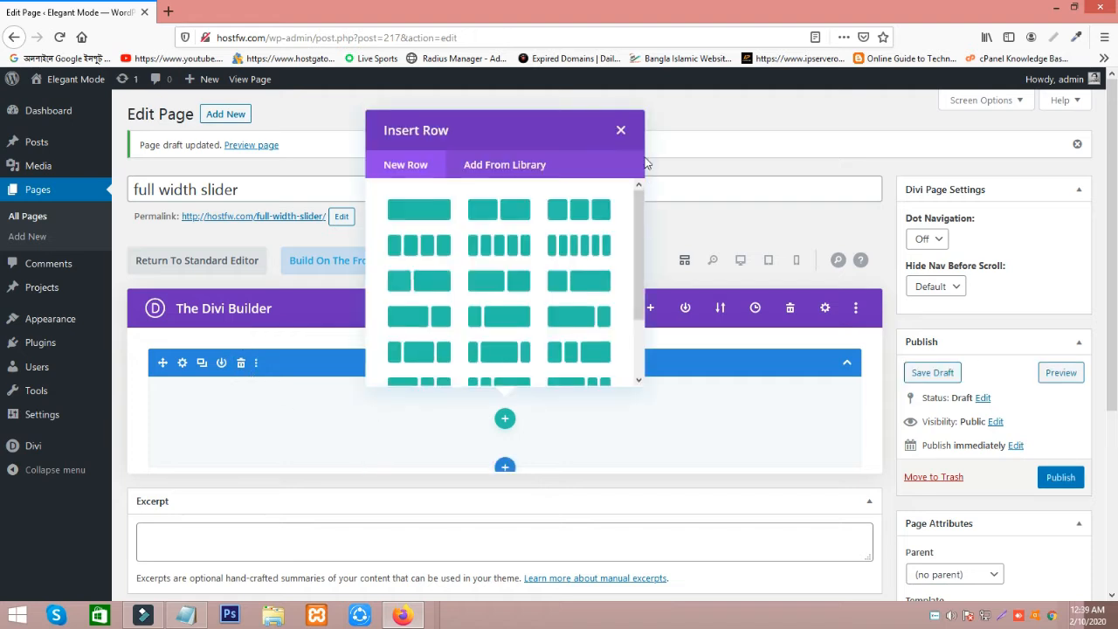
left_click(622, 130)
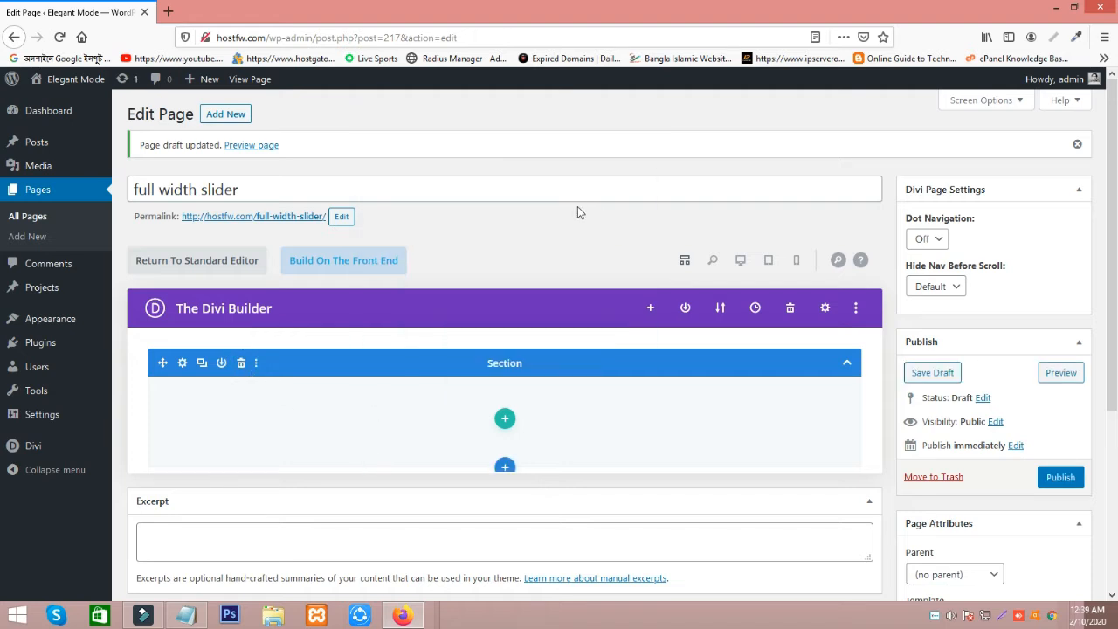
left_click(506, 472)
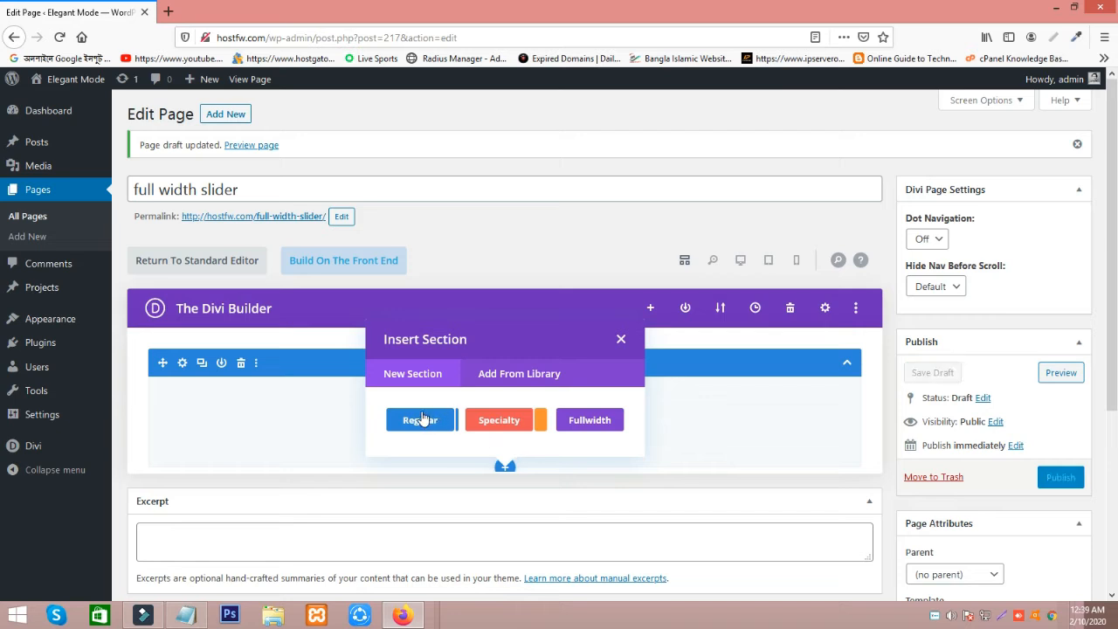
left_click(590, 424)
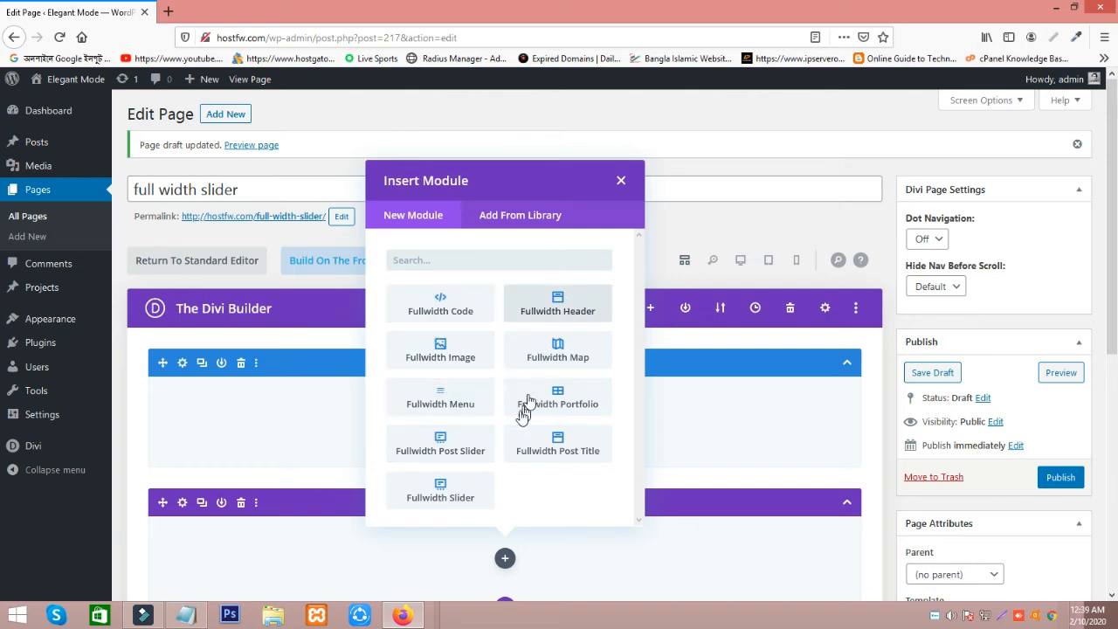
left_click(445, 505)
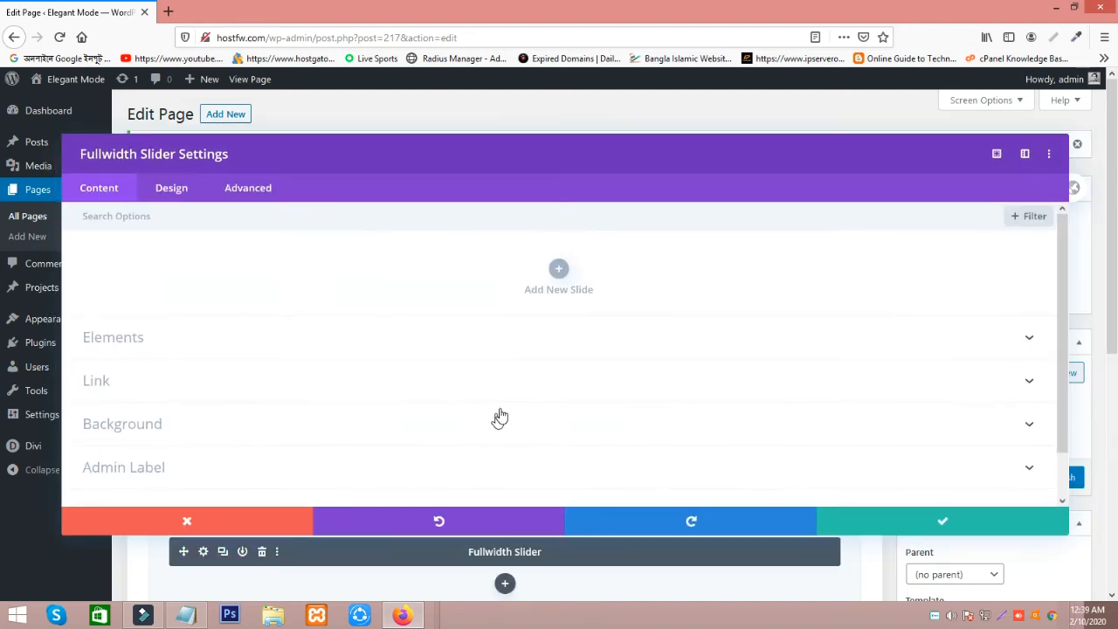
Add a first slide to the fullwidth slider and title it "Slide 1".
left_click(559, 273)
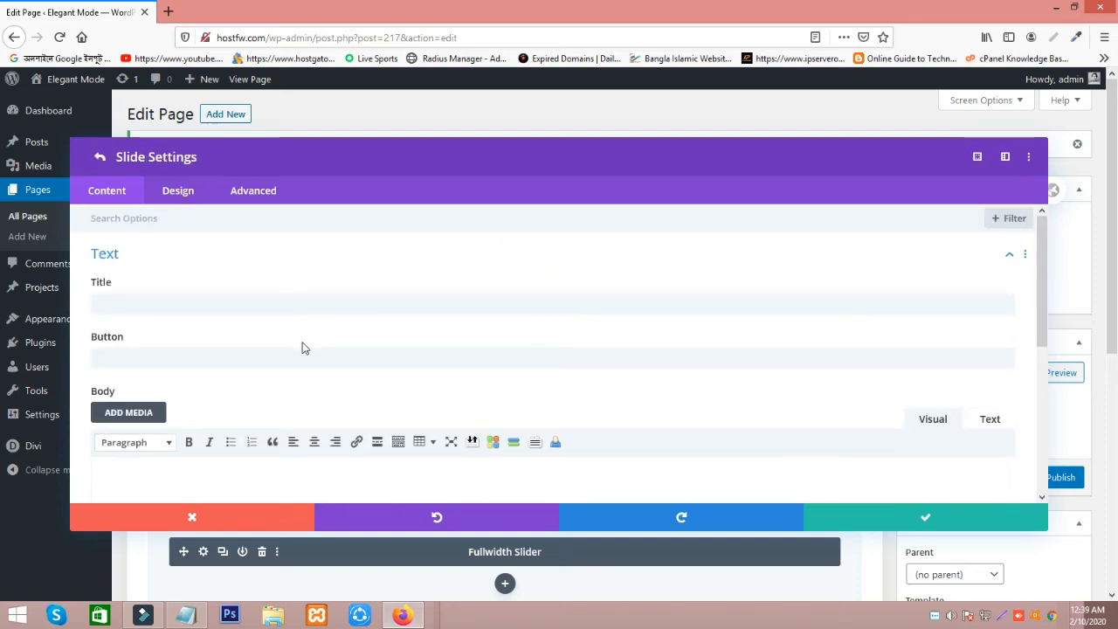
left_click(160, 301)
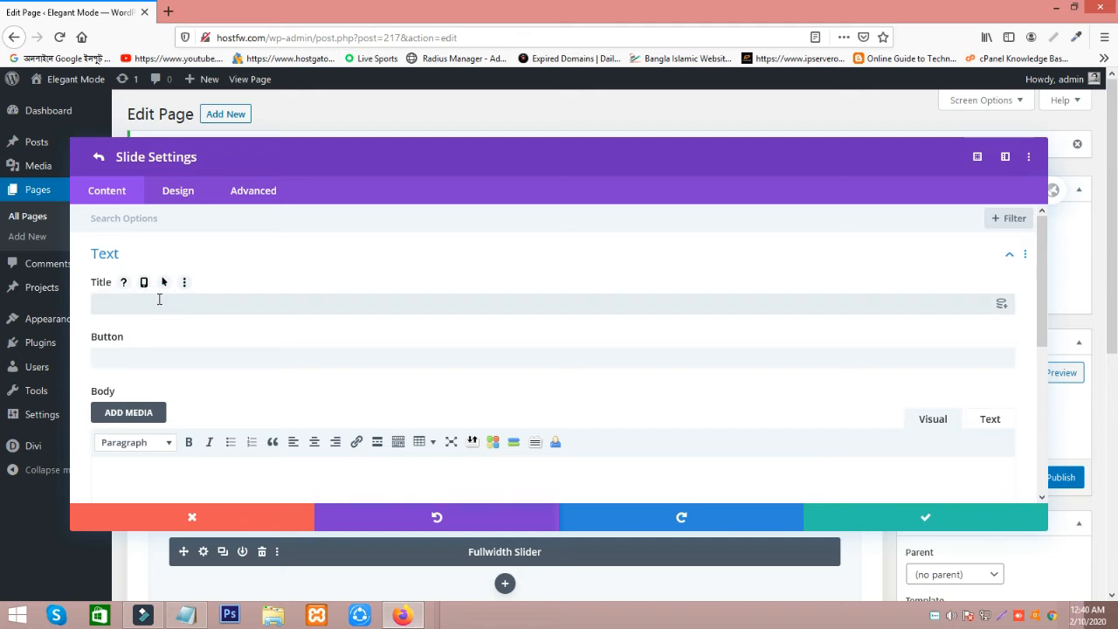
type("Slide 1")
left_click_drag(84, 298, 302, 327)
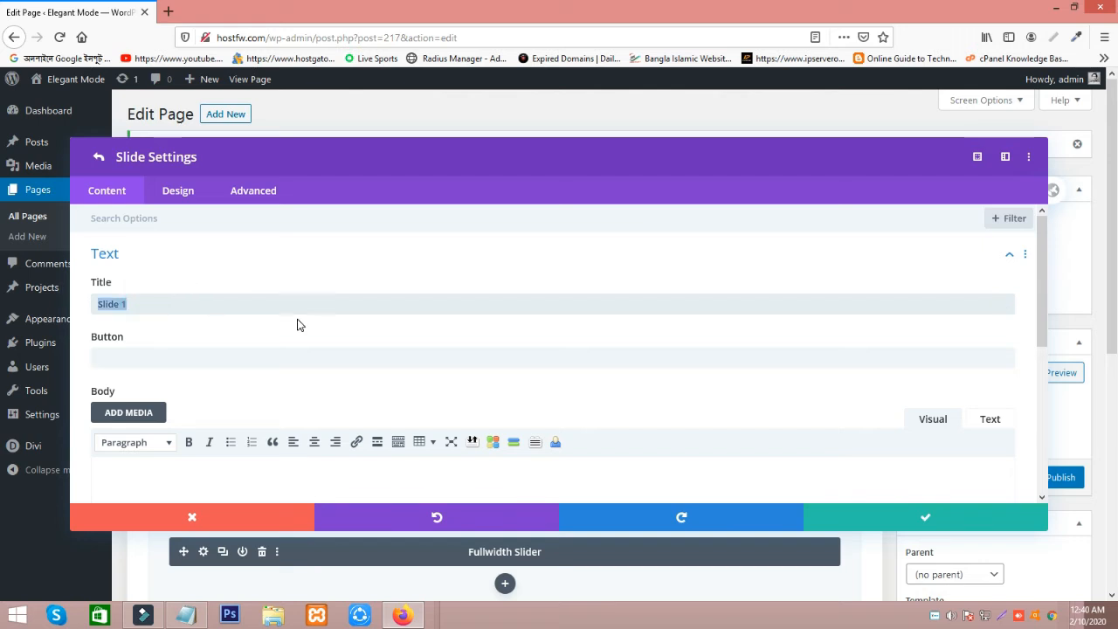
Set the first slide's background image to 251.jpg from the media library and save the slide and slider settings.
scroll(304, 336, "down", 6)
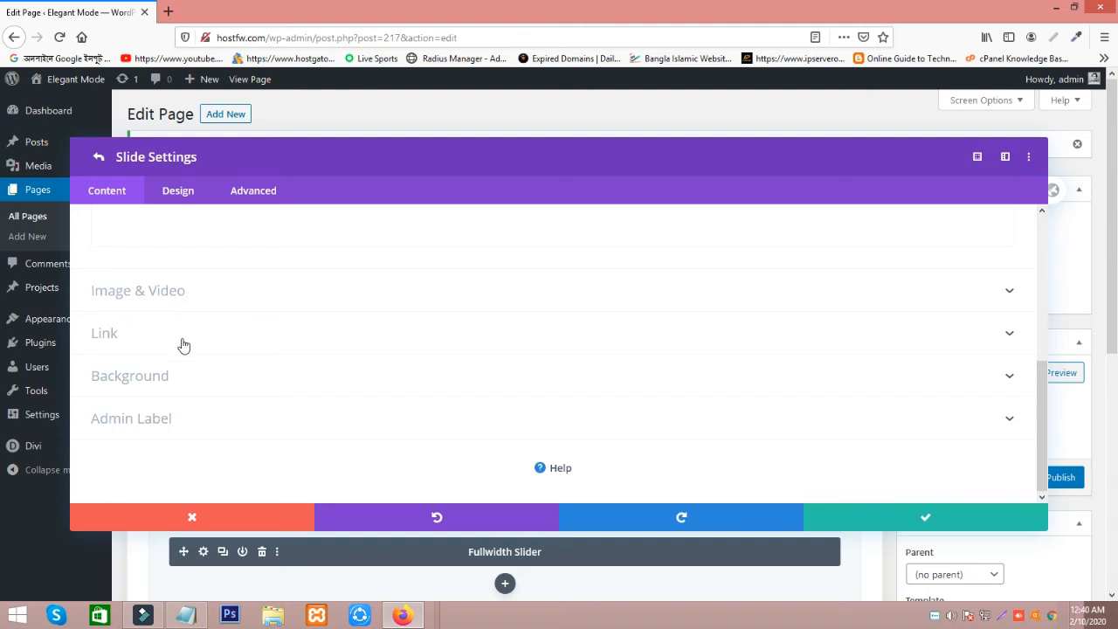
left_click(137, 377)
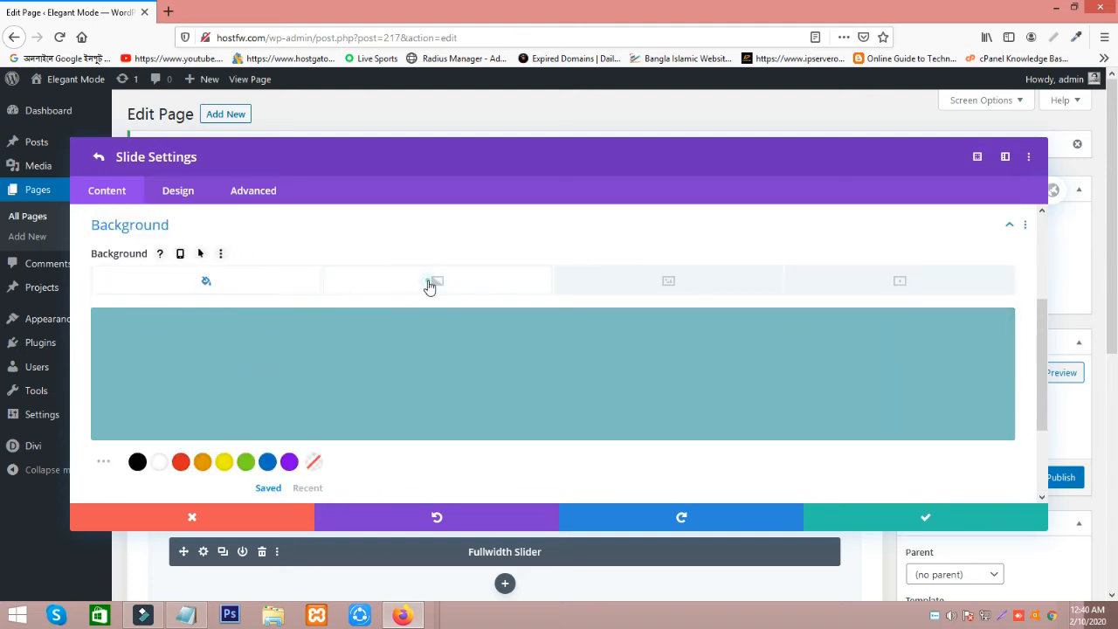
left_click(429, 284)
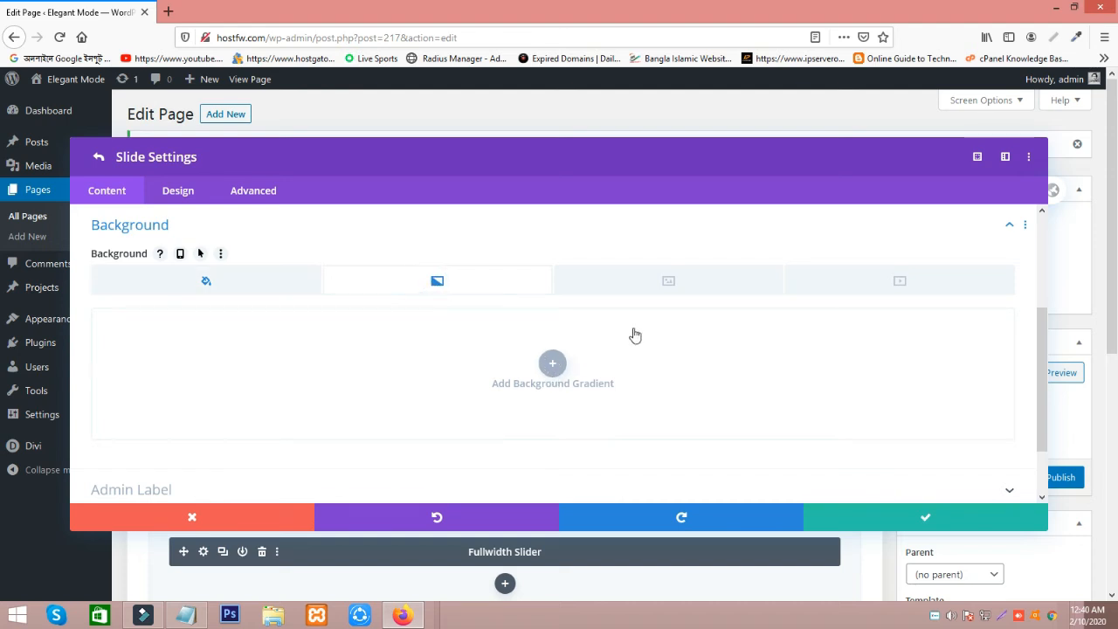
left_click(669, 289)
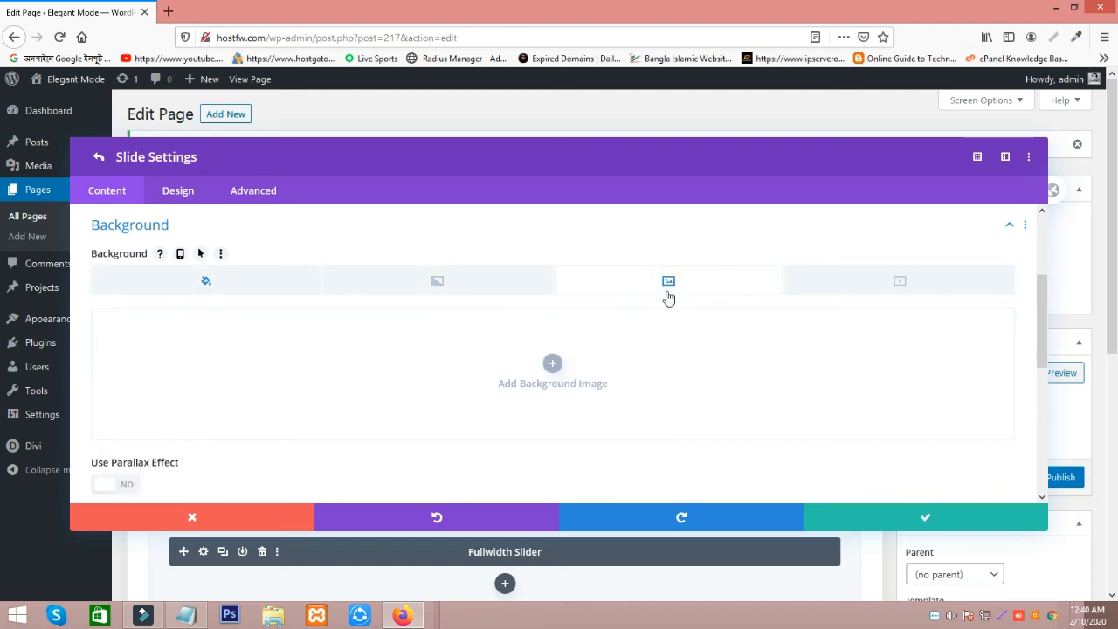
left_click(554, 367)
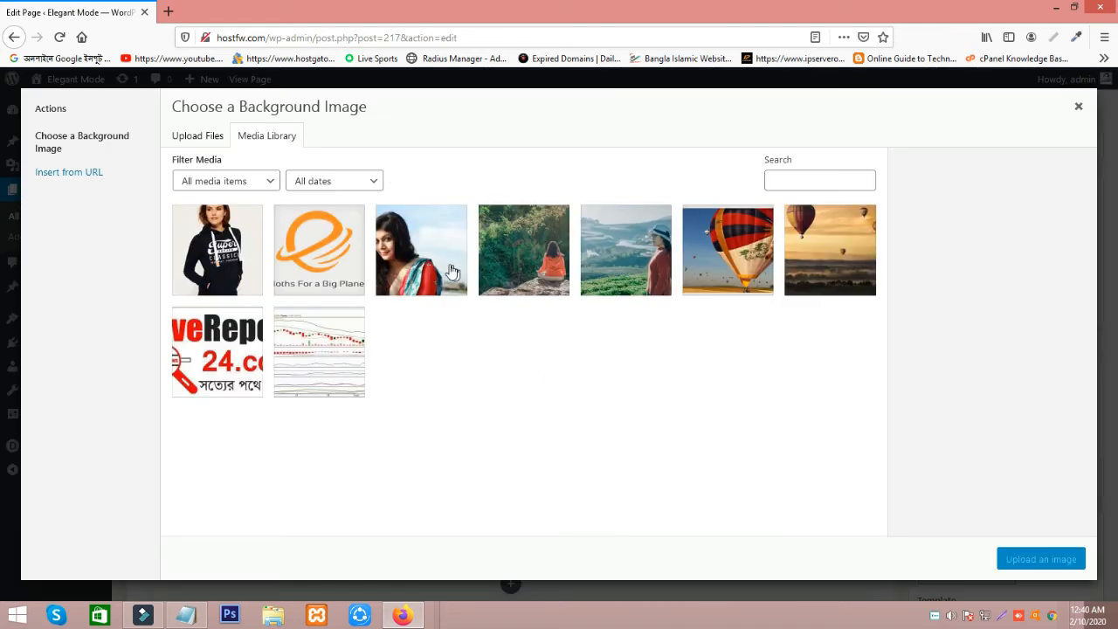
left_click(519, 271)
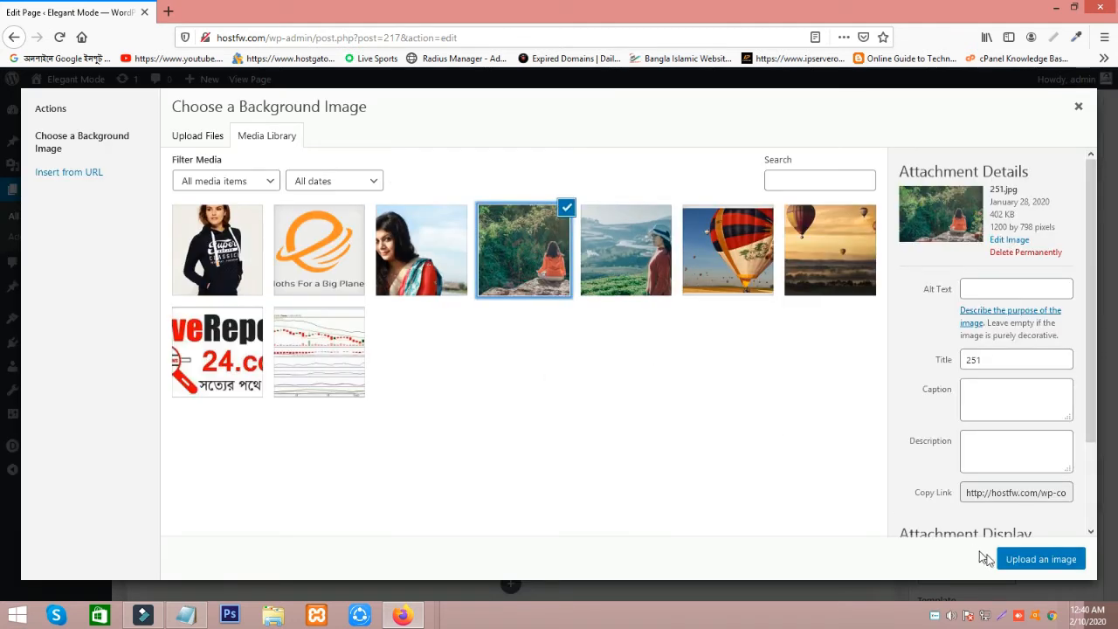
left_click(1031, 566)
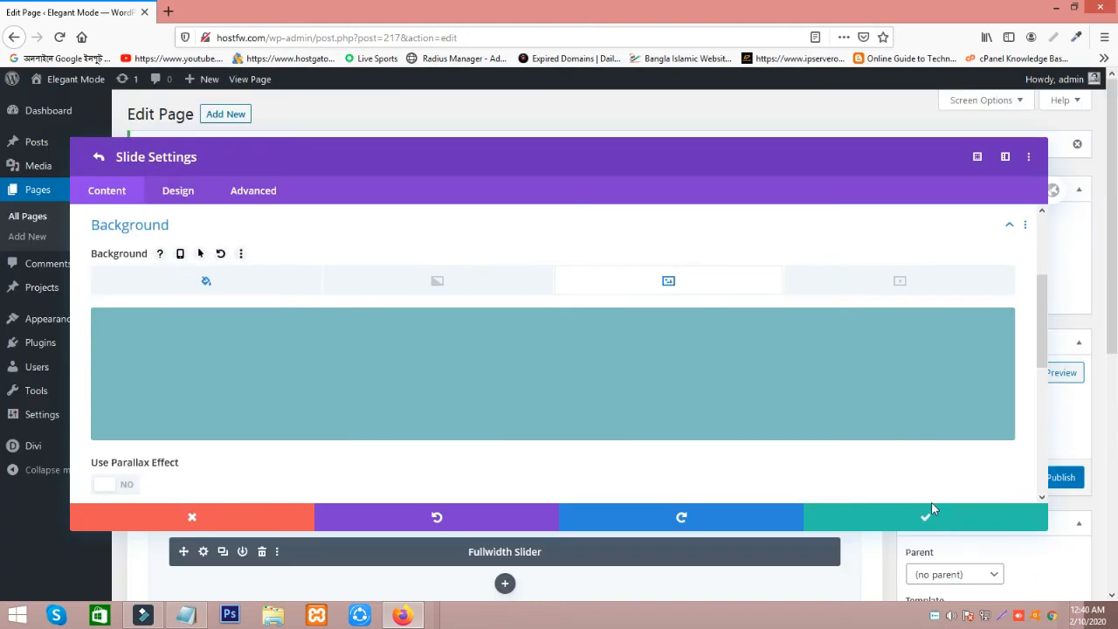
left_click(928, 522)
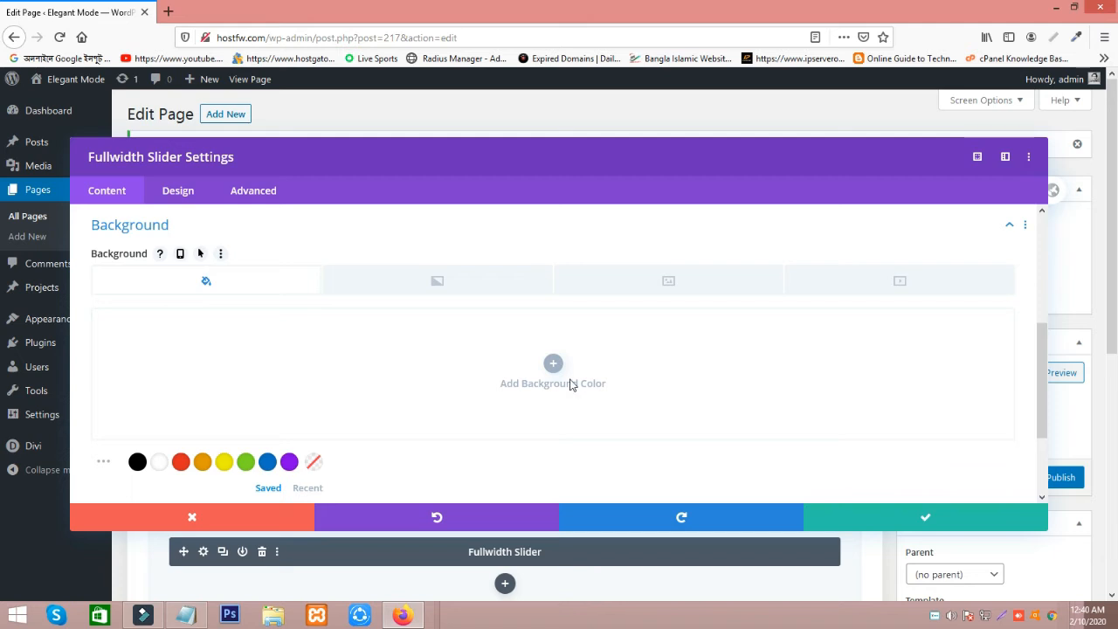
left_click(926, 519)
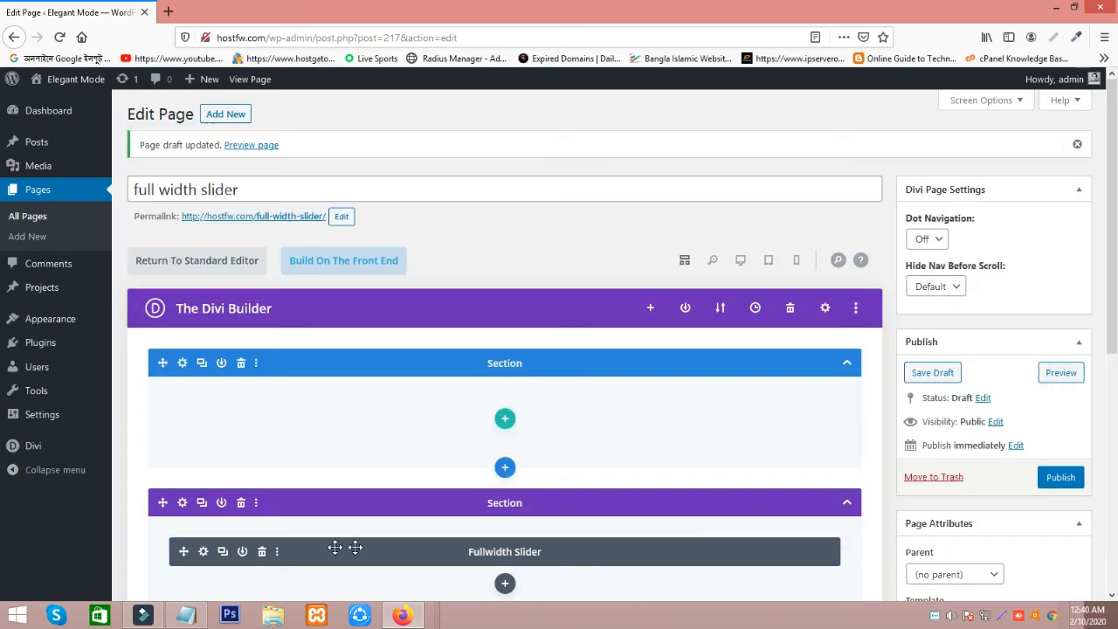
Reopen the Fullwidth Slider settings and add another slide titled "Slide 2".
left_click(203, 552)
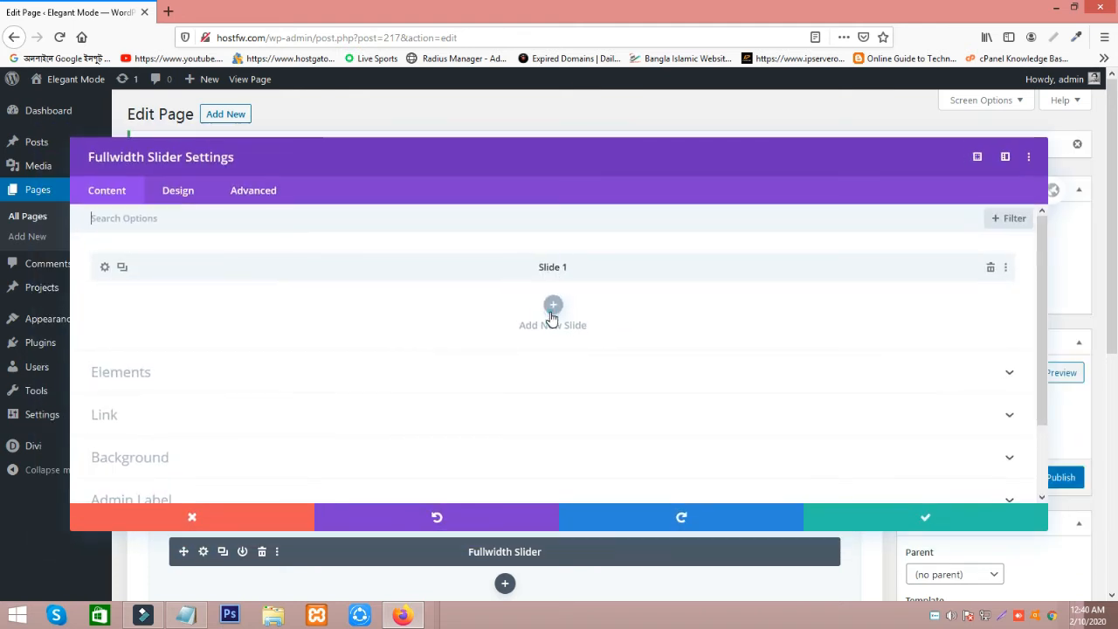
left_click(551, 313)
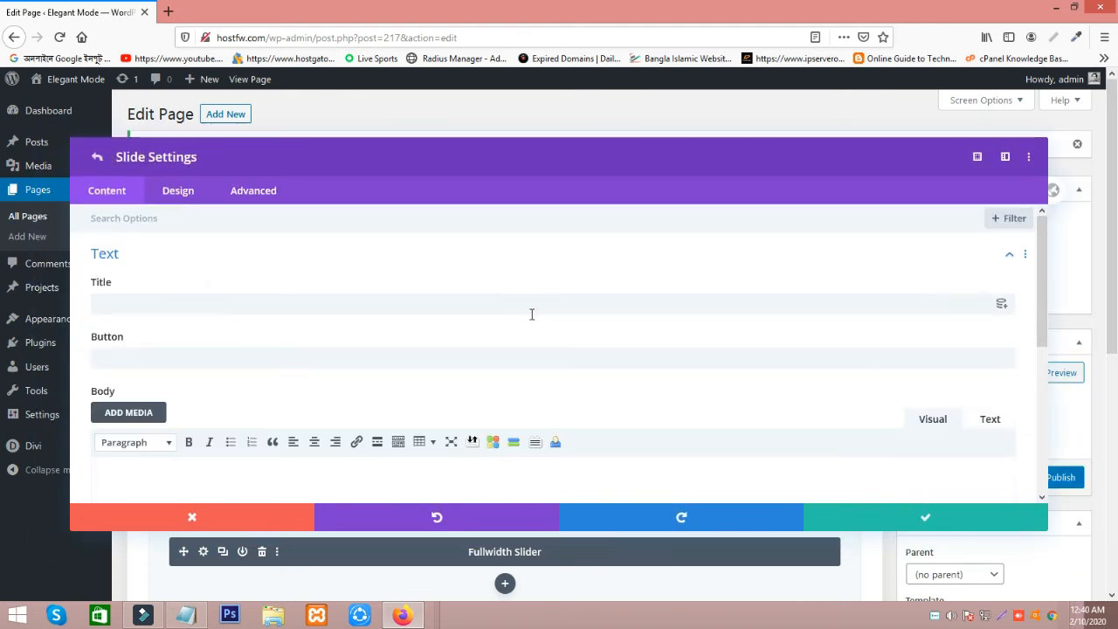
left_click(146, 305)
type("Slide 1")
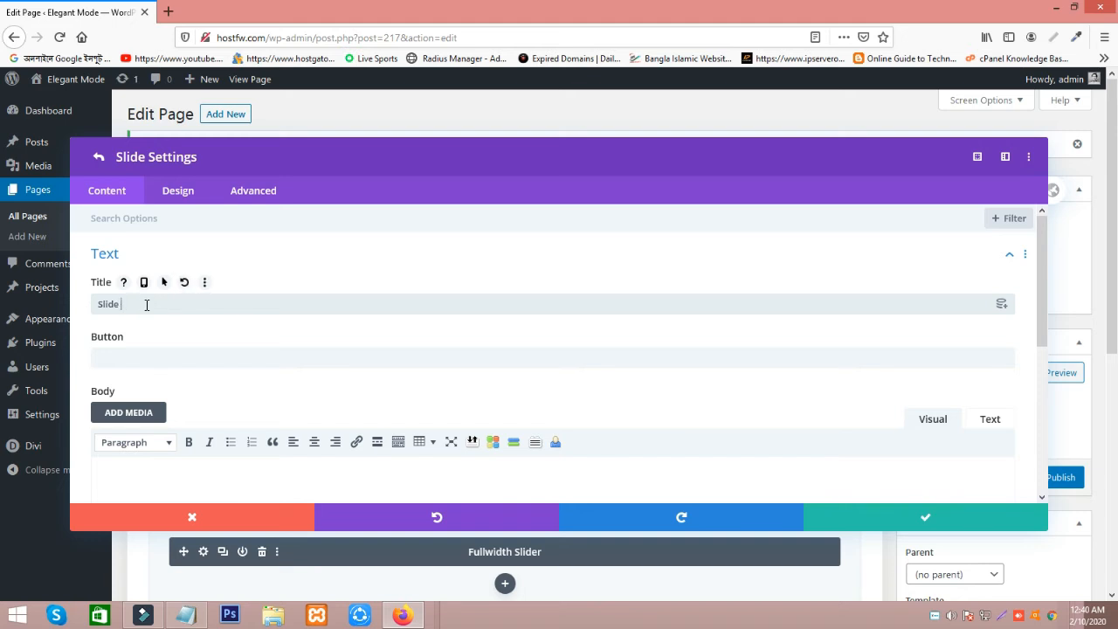
Set the second slide's background image to the balloon picture 2.png from the media library and save the slide.
scroll(354, 394, "down", 5)
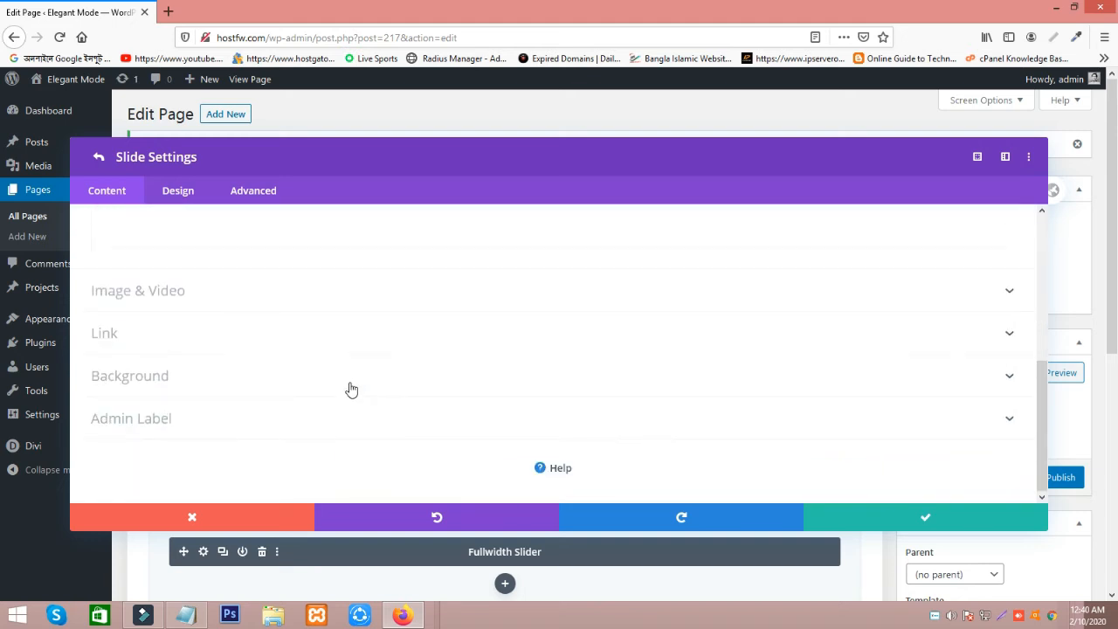
left_click(143, 379)
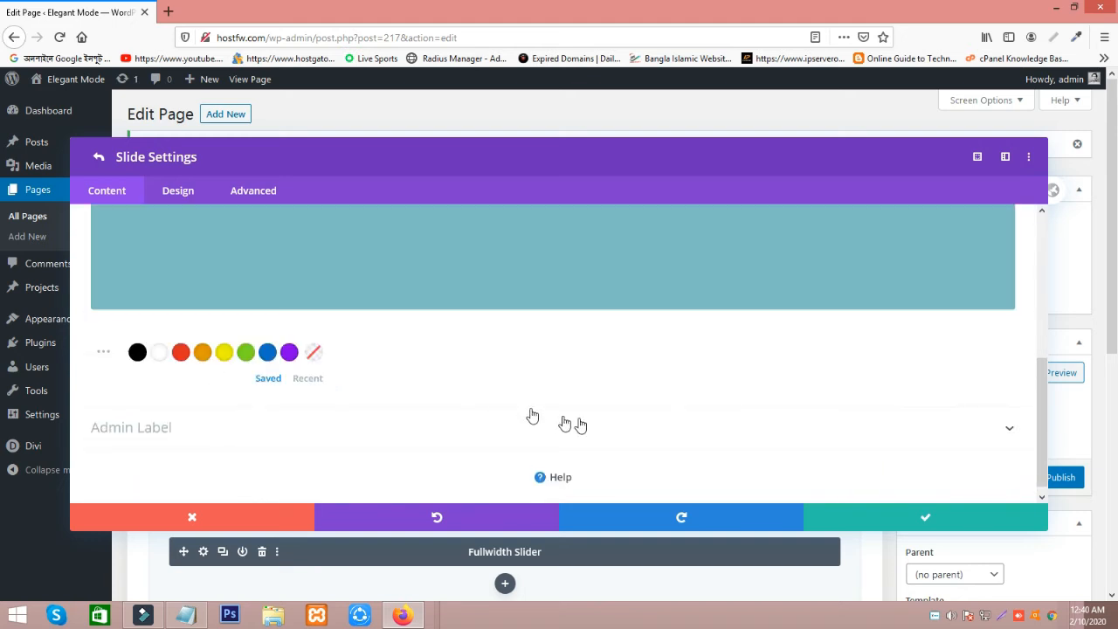
left_click(685, 281)
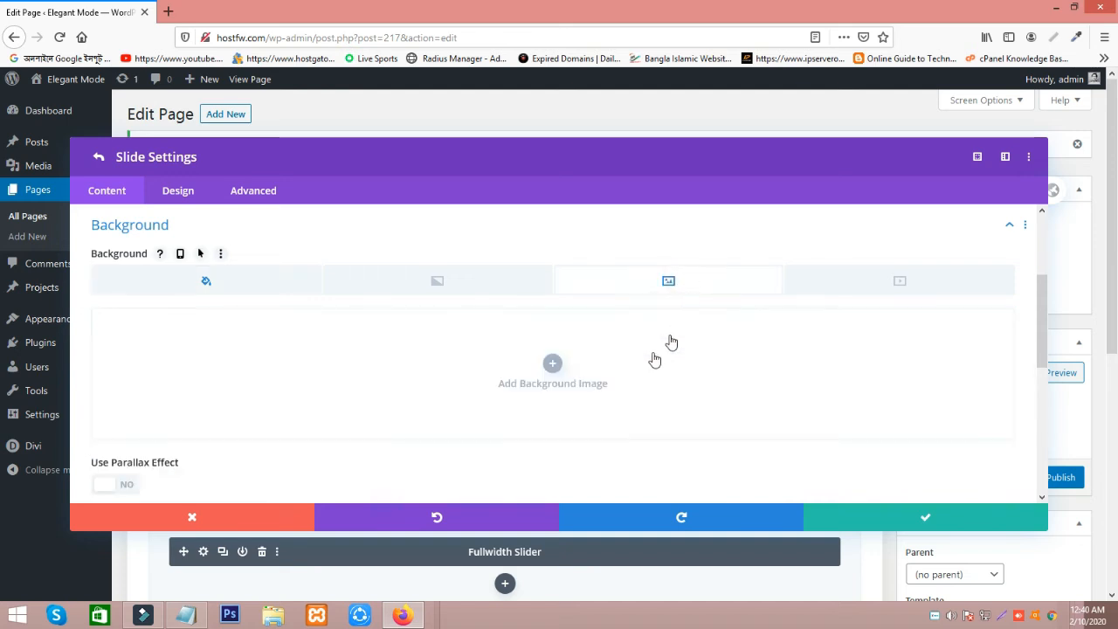
left_click(574, 365)
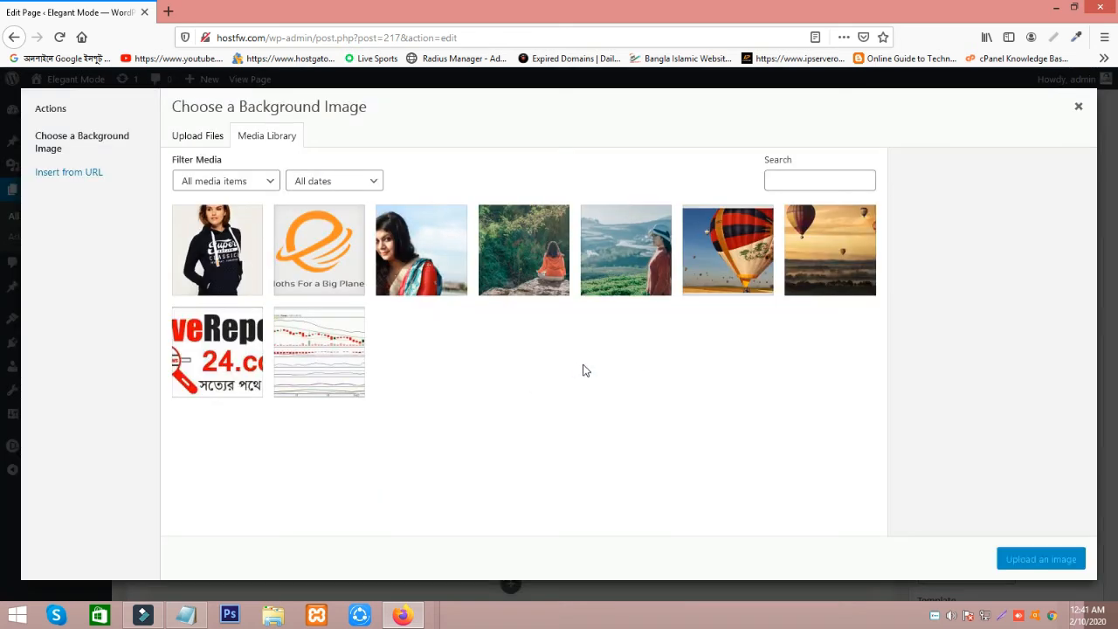
left_click(715, 262)
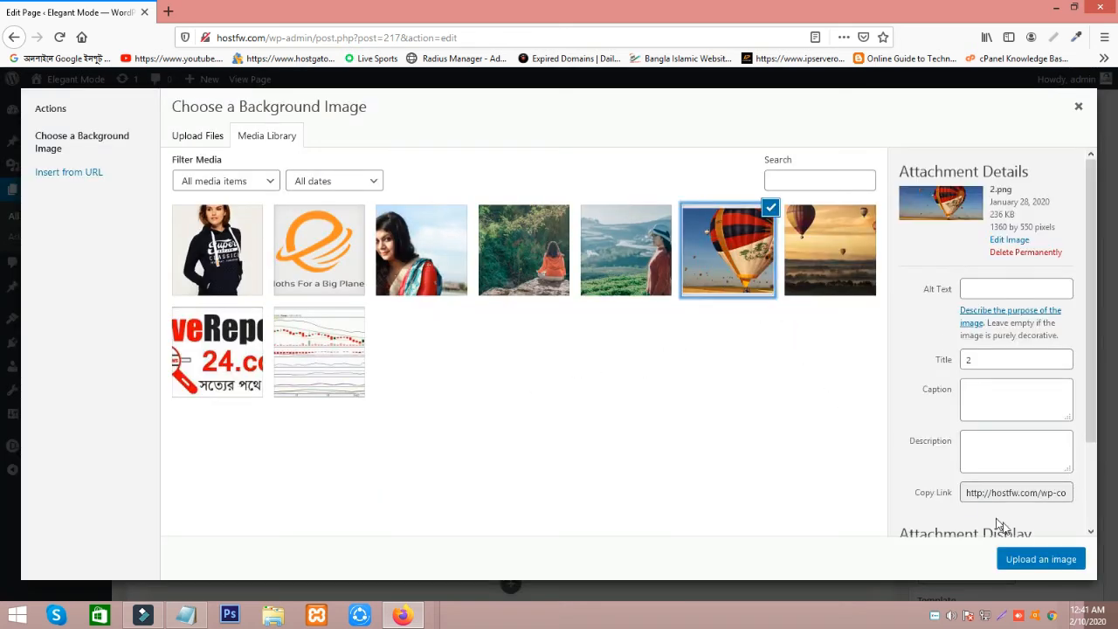
left_click(1041, 559)
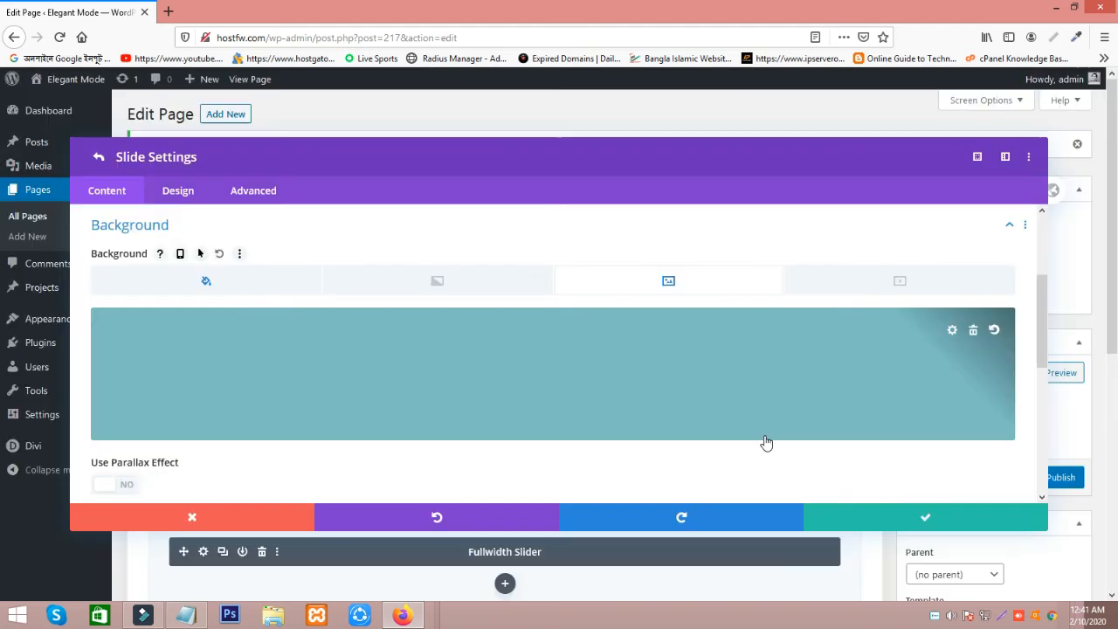
left_click(928, 521)
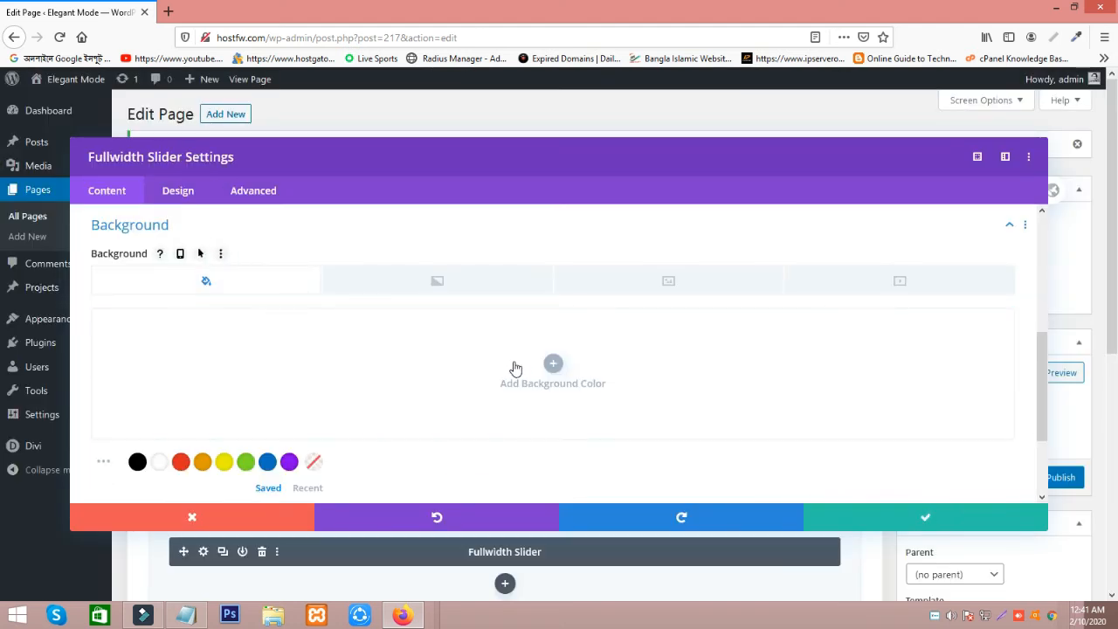
Add a third slide to the fullwidth slider and title it "Slide 3".
scroll(521, 365, "down", 2)
scroll(521, 366, "up", 5)
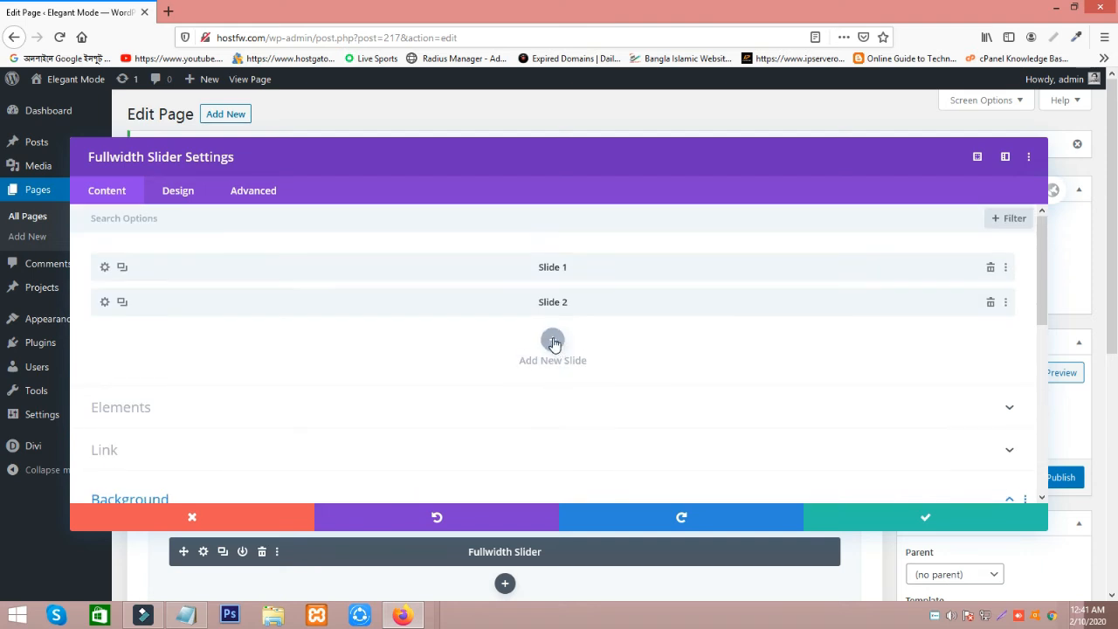
left_click(553, 341)
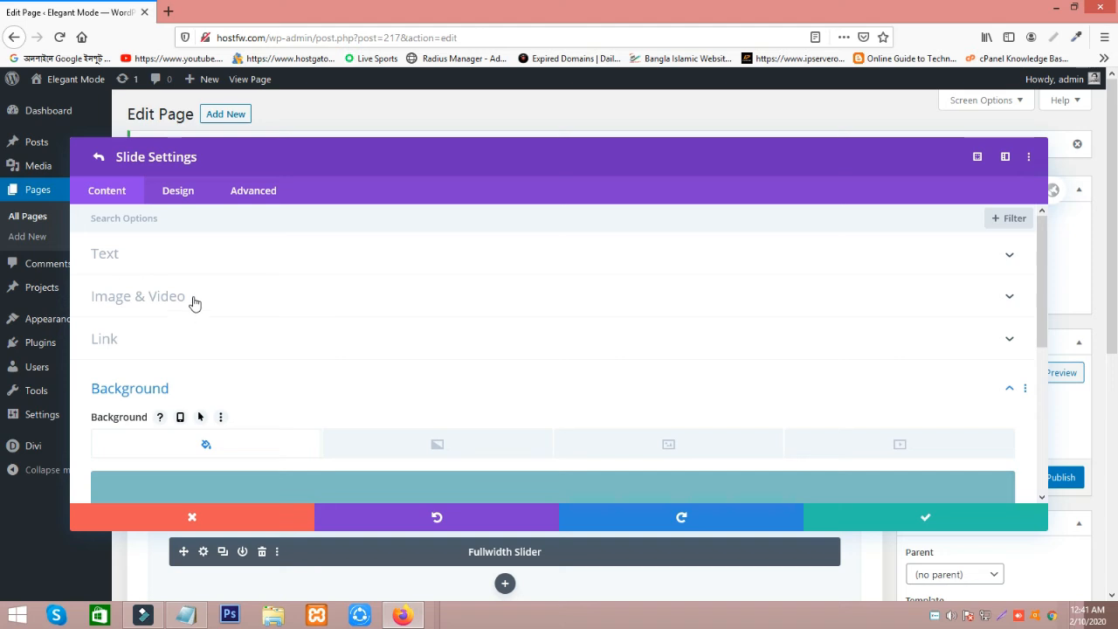
left_click(185, 271)
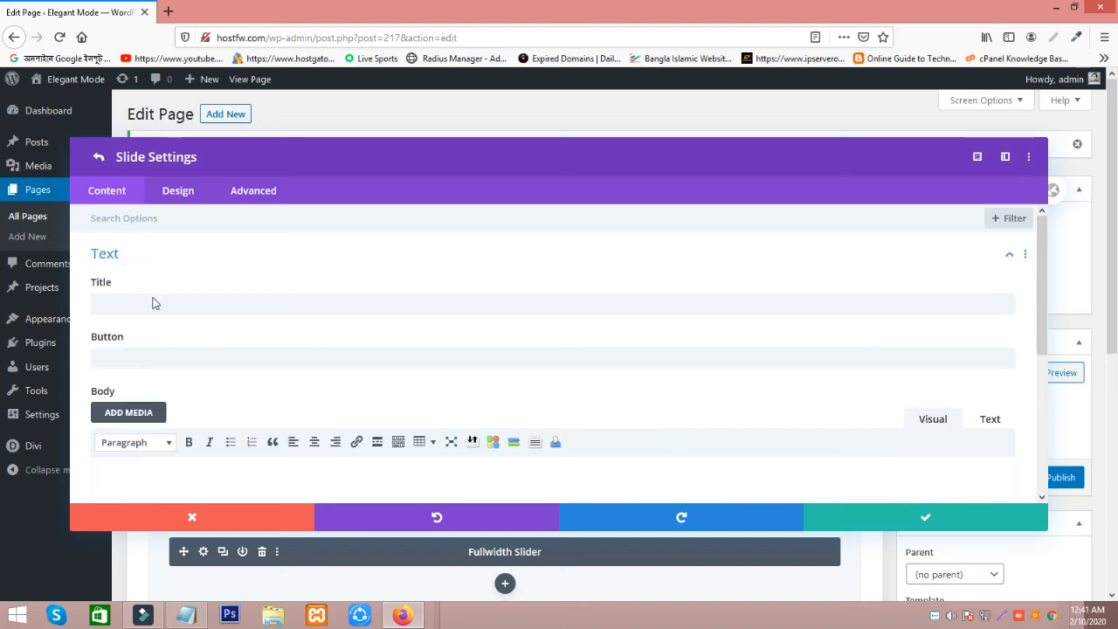
left_click(154, 298)
type("Slide 1")
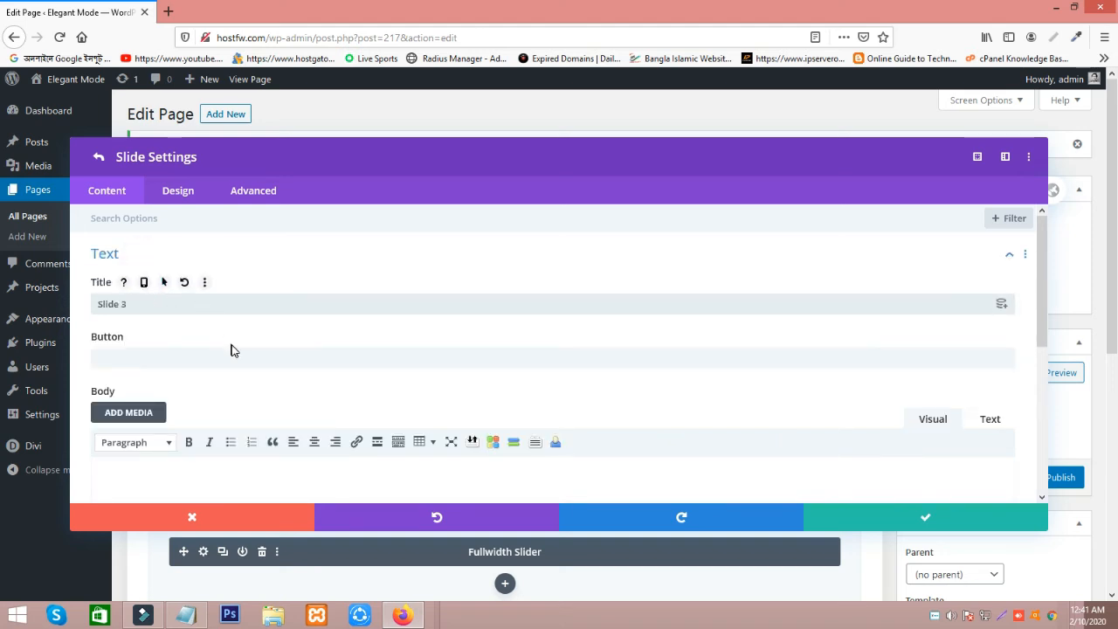
Set the third slide's background image to image.jpg from the media library and save the slide and slider settings.
scroll(230, 350, "down", 5)
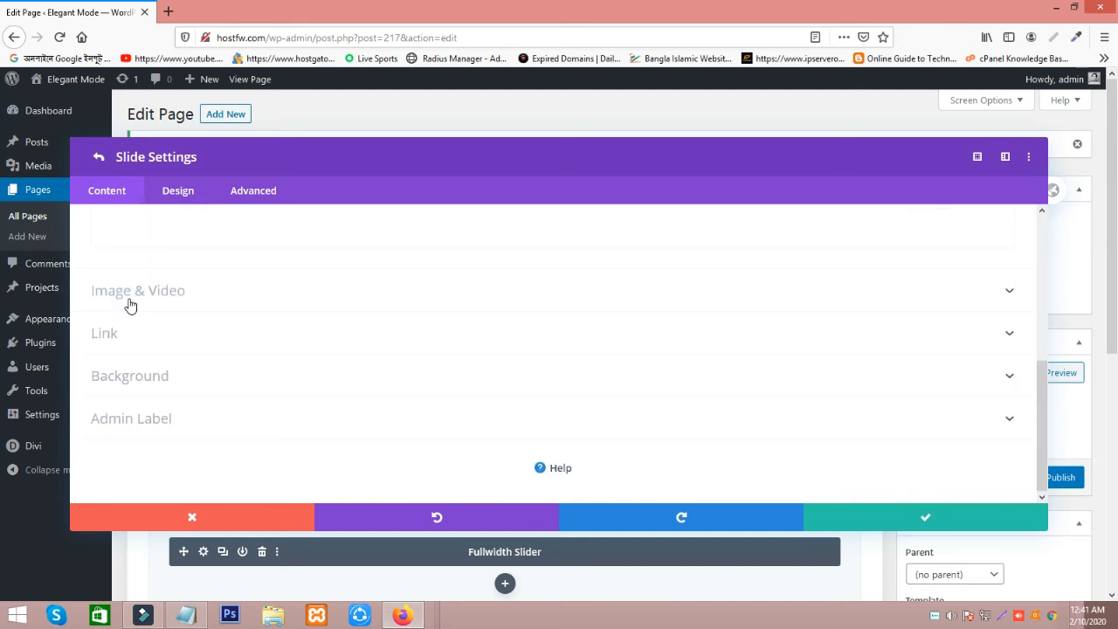
left_click(143, 380)
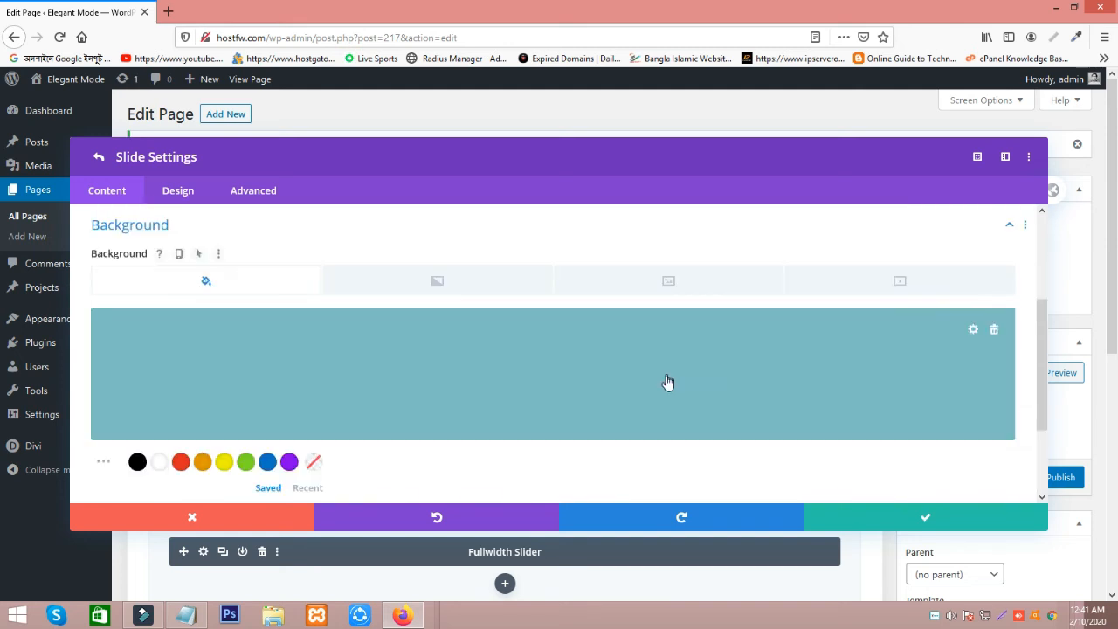
left_click(688, 281)
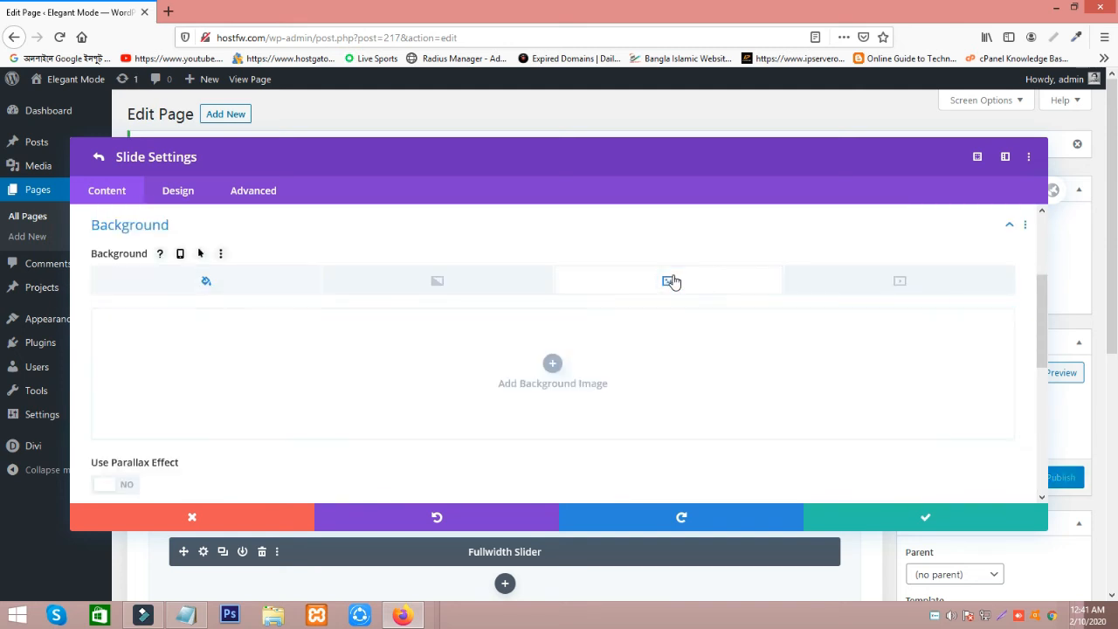
left_click(546, 374)
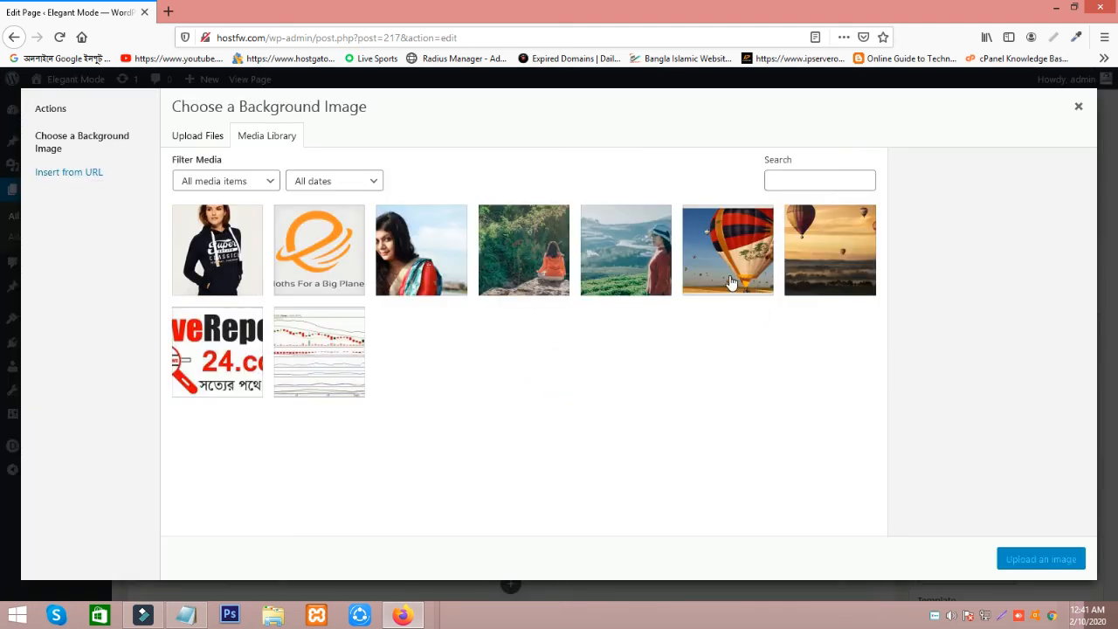
left_click(811, 259)
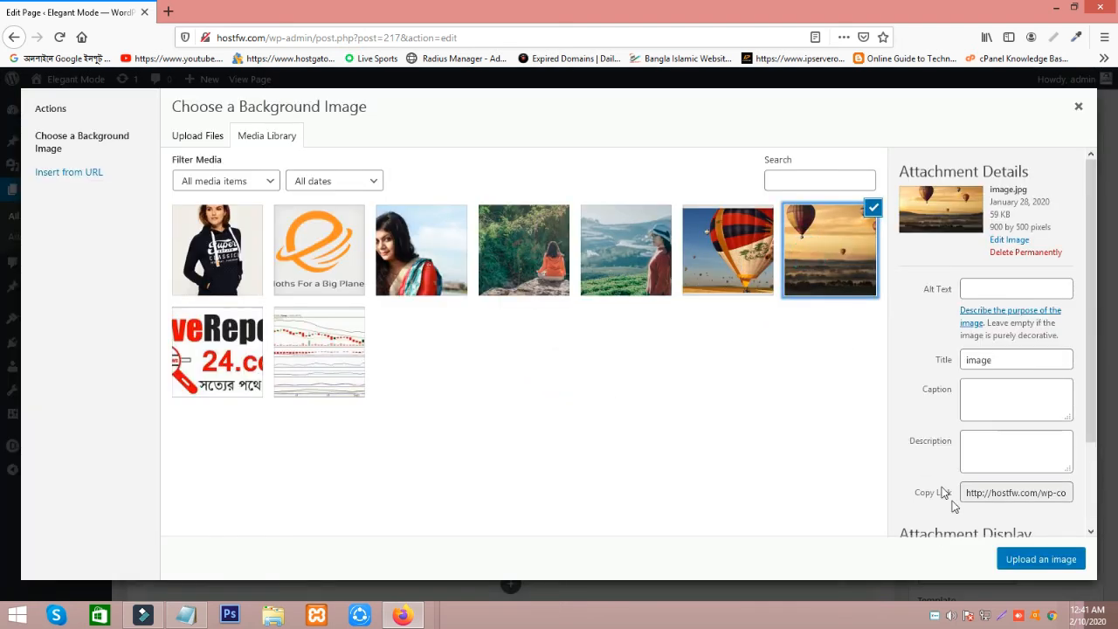
left_click(1026, 564)
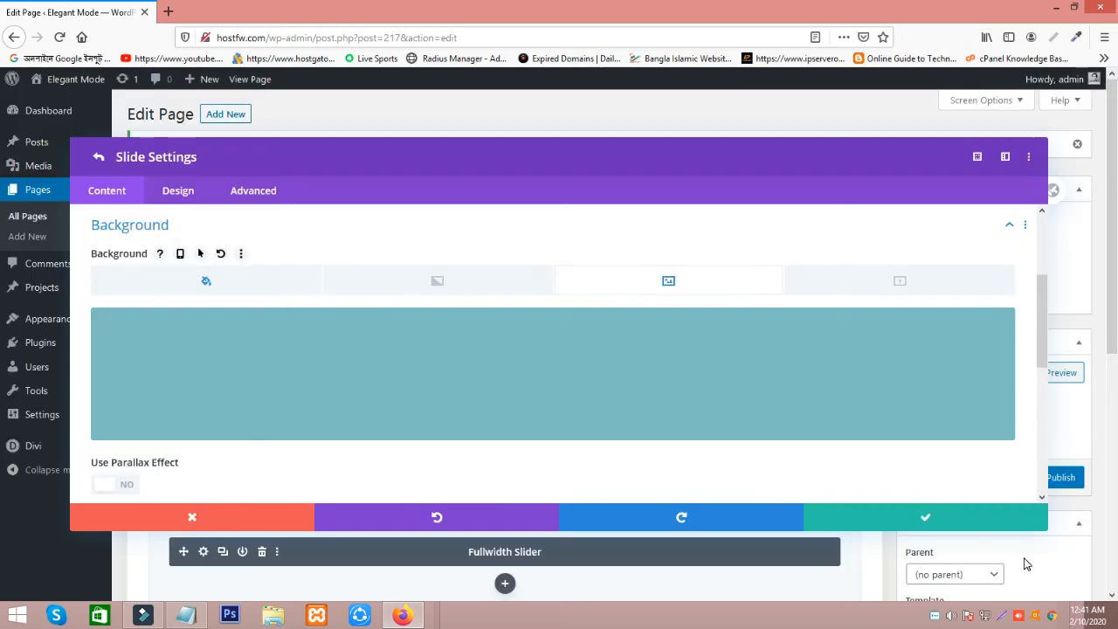
left_click(923, 514)
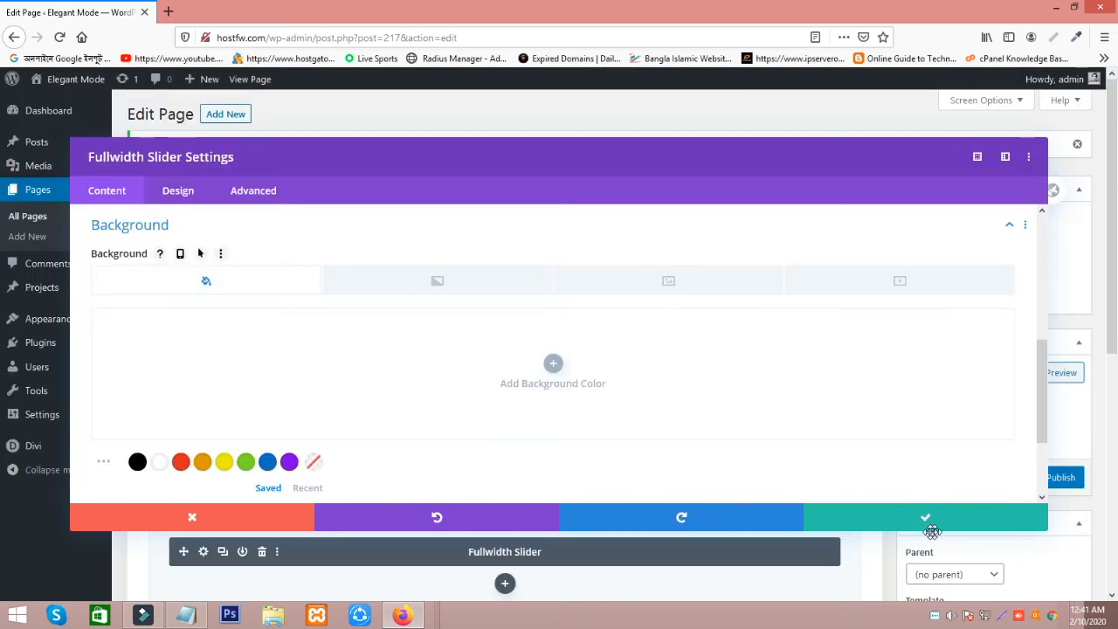
left_click(922, 524)
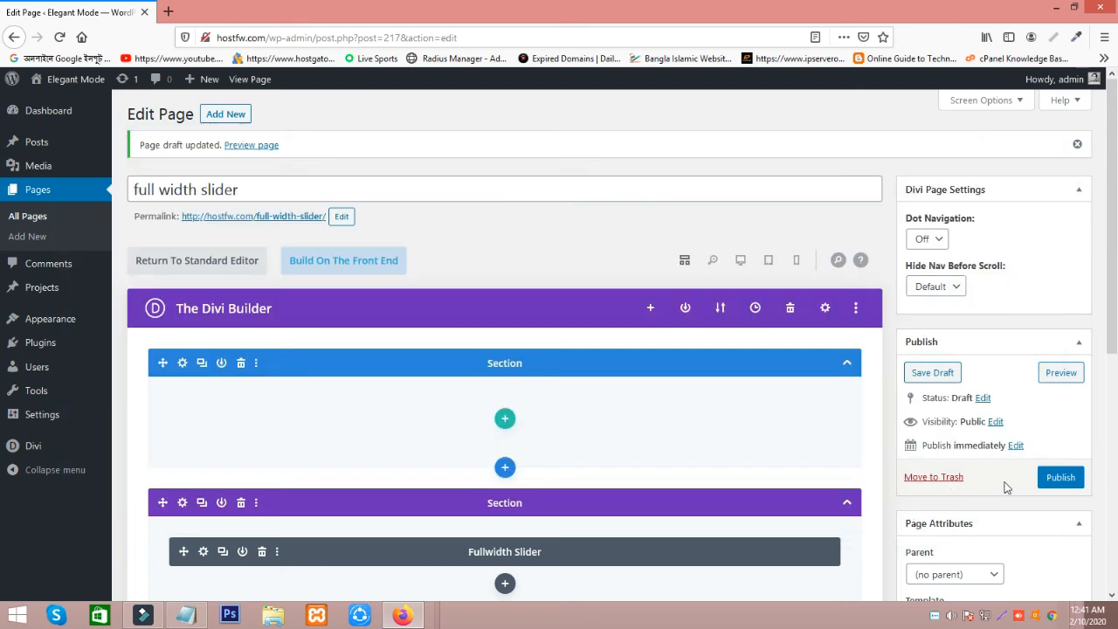
Publish the full width slider page and open the live page in a new browser tab.
left_click(1062, 480)
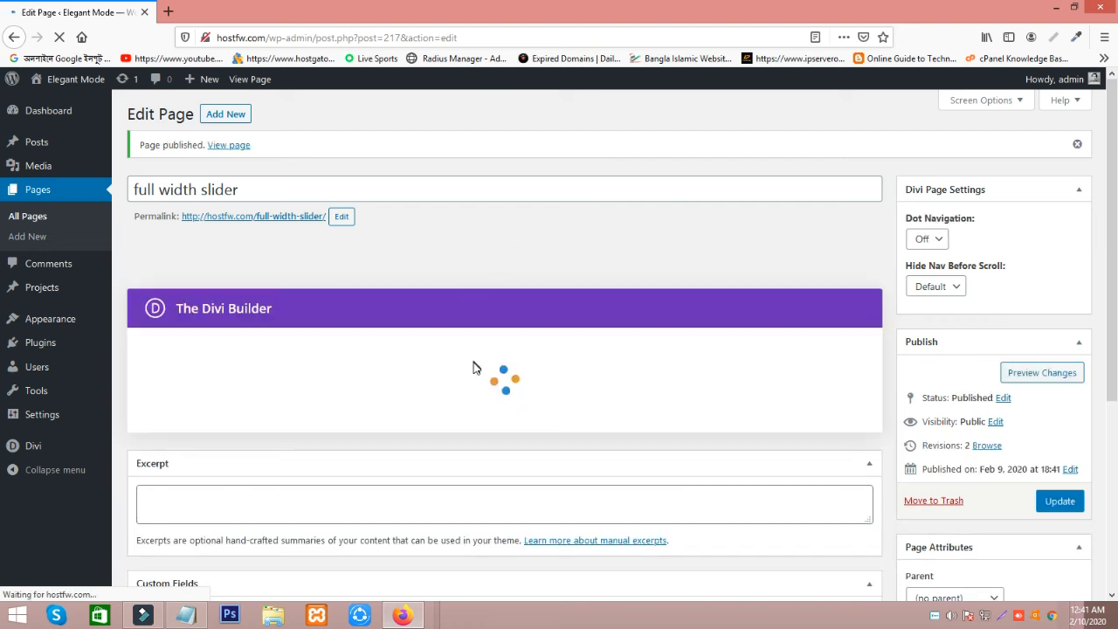
left_click(228, 148)
right_click(229, 148)
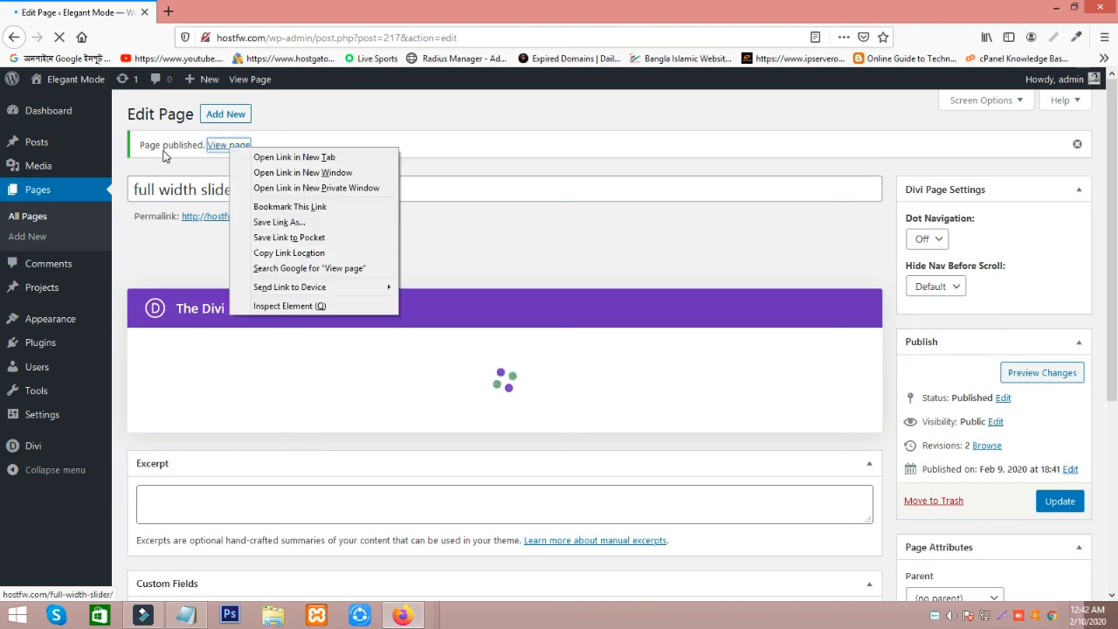
left_click(294, 157)
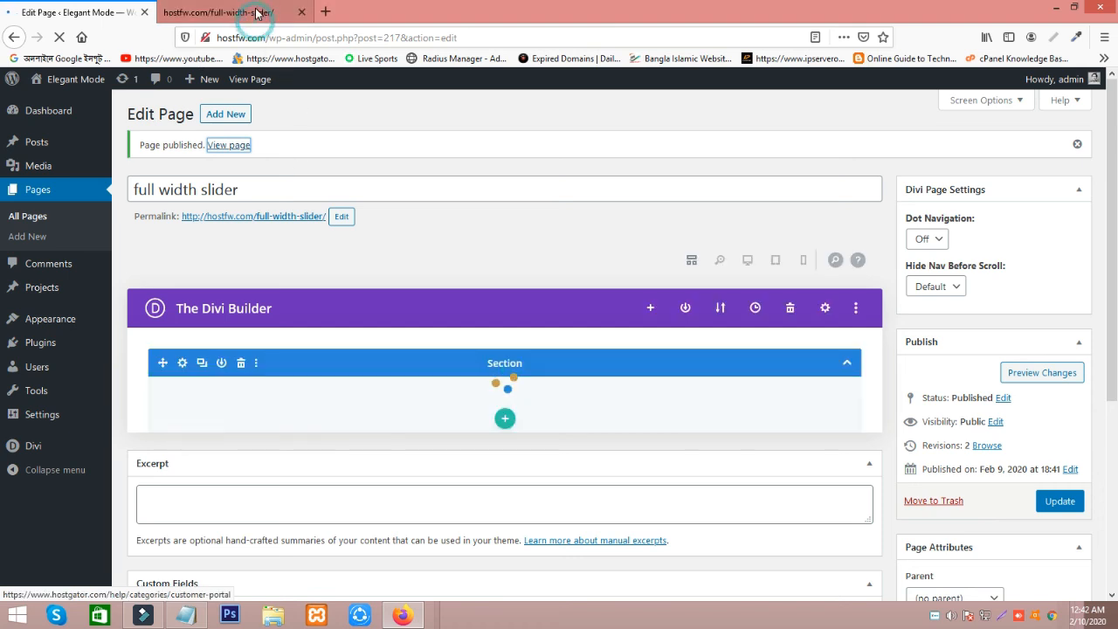
left_click(257, 12)
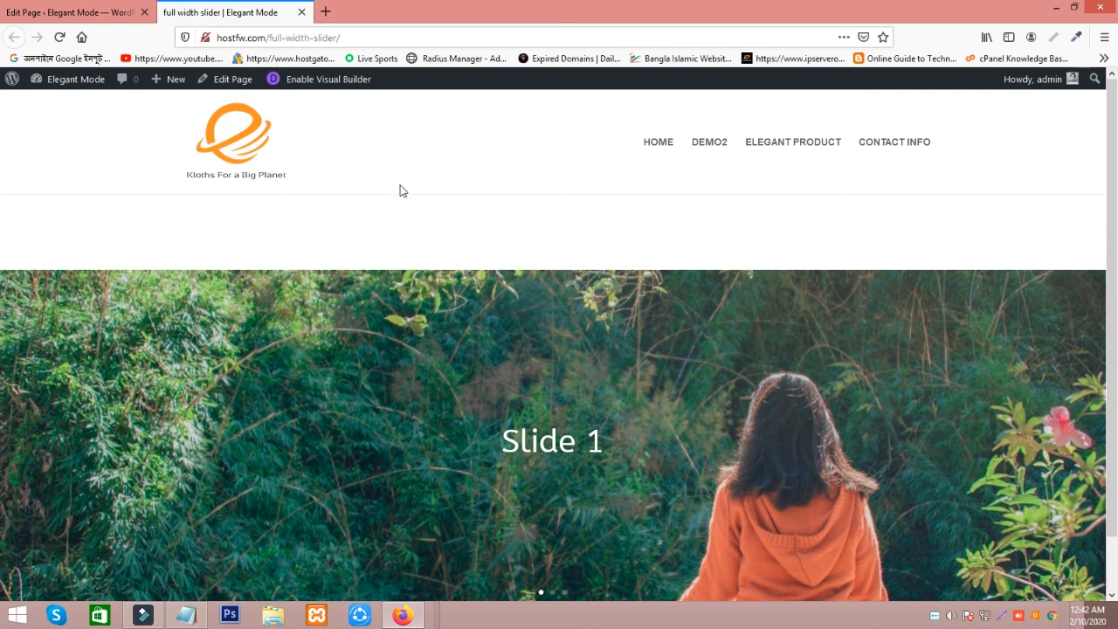
Examine the fullwidth slider on the published page and advance from Slide 1 to the next slide.
scroll(428, 193, "down", 1)
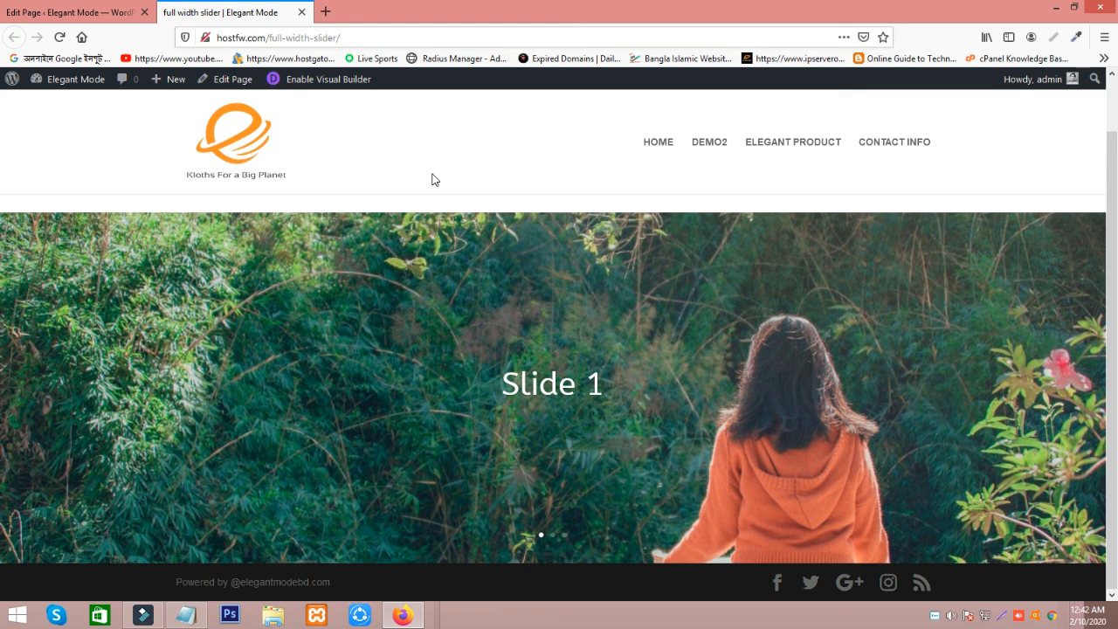
mouse_move(1075, 396)
left_click(1078, 394)
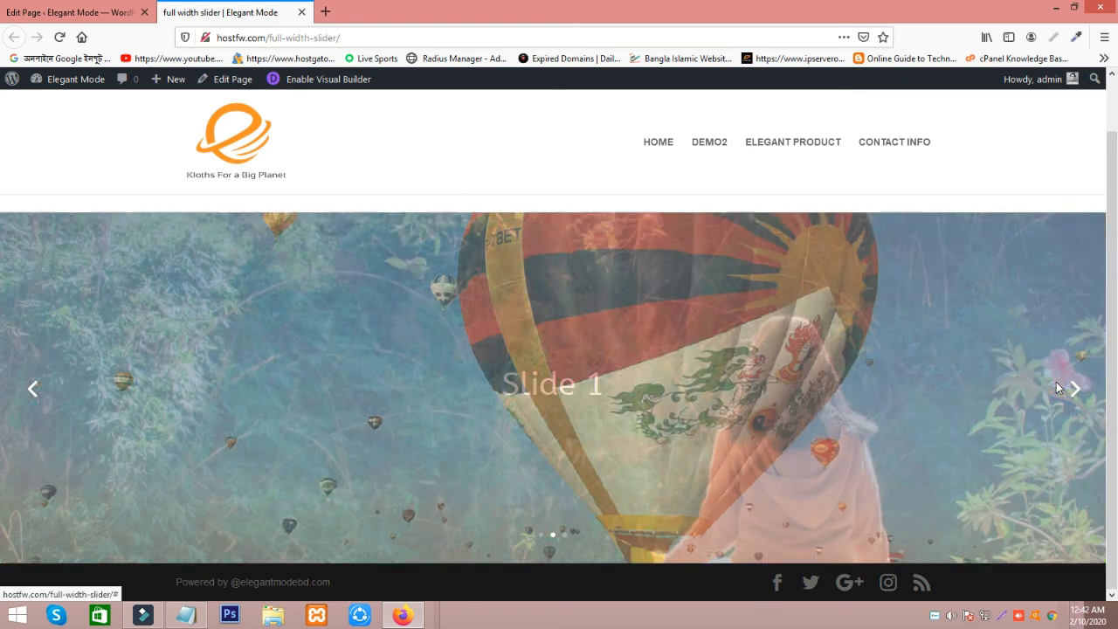